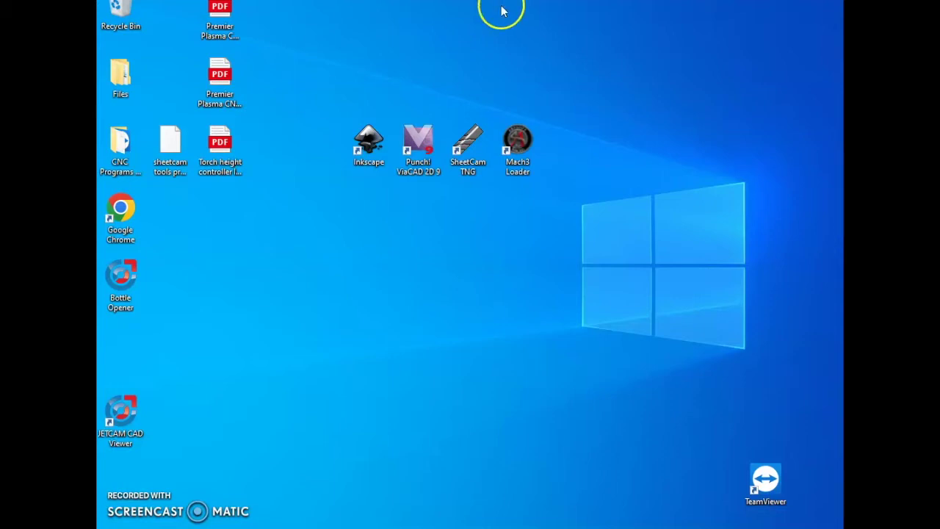
# Launch Punch! ViaCAD 2D 9 from its desktop shortcut
pyautogui.click(424, 139)
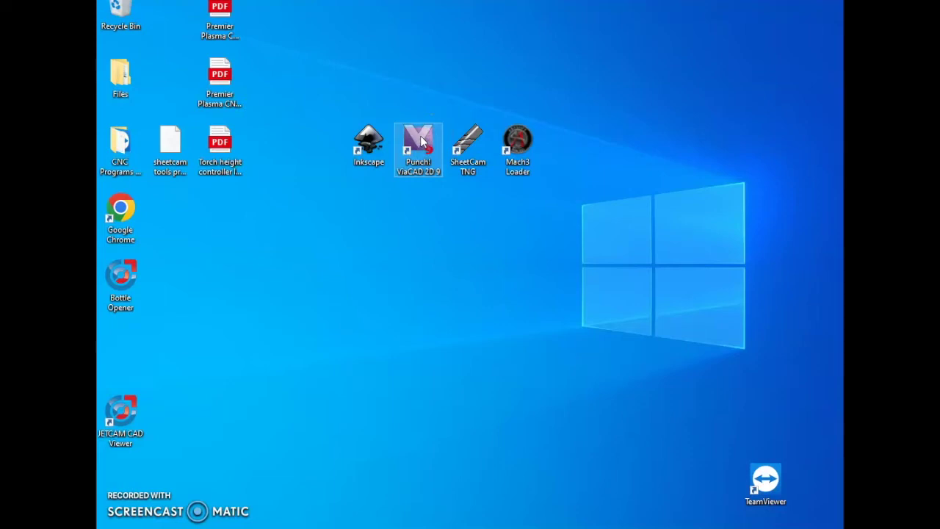
pyautogui.doubleClick(424, 132)
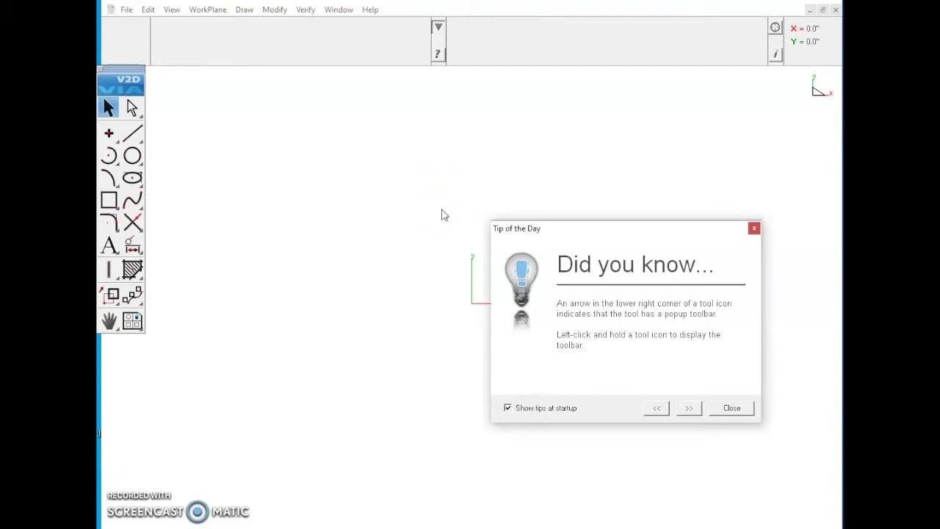
# Close the Tip of the Day dialog, leaving an empty drawing in Selection mode
pyautogui.click(728, 408)
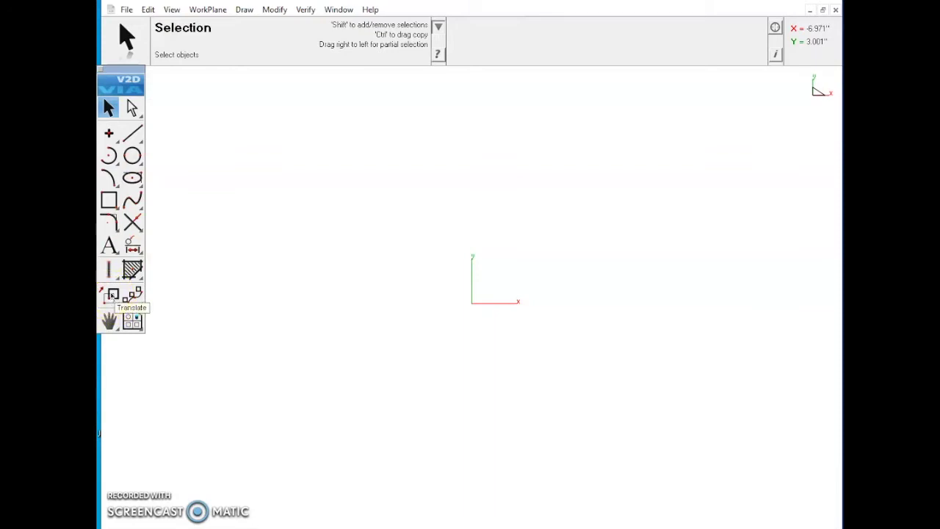
# Browse the transform tool flyout, including the rotate option
pyautogui.click(112, 296)
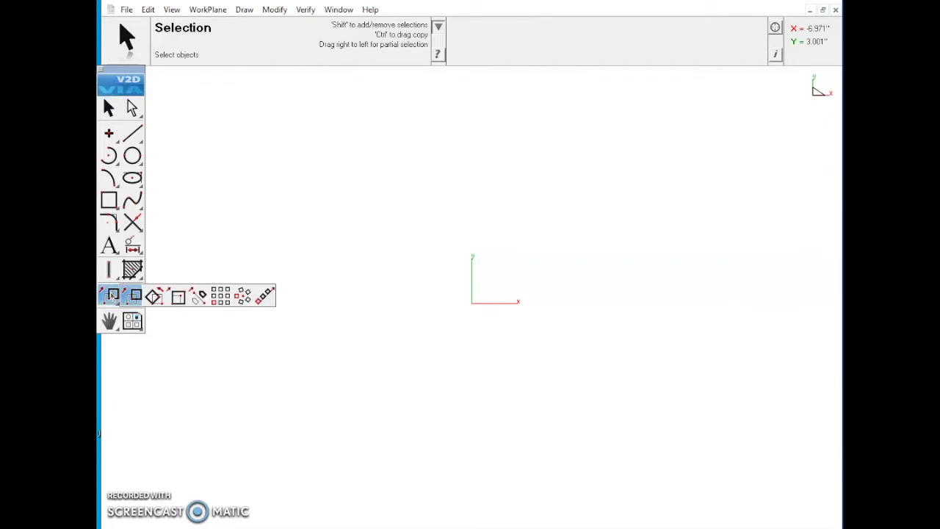
pyautogui.click(153, 295)
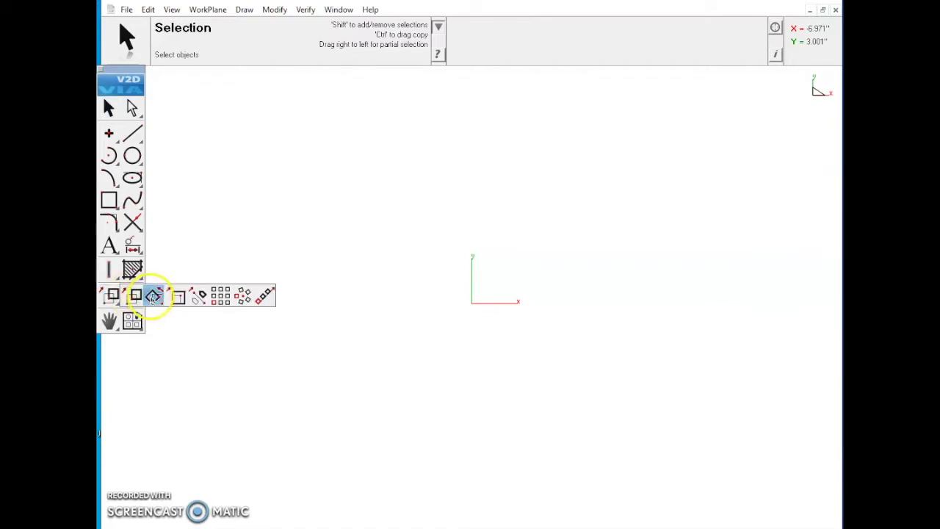
pyautogui.click(179, 298)
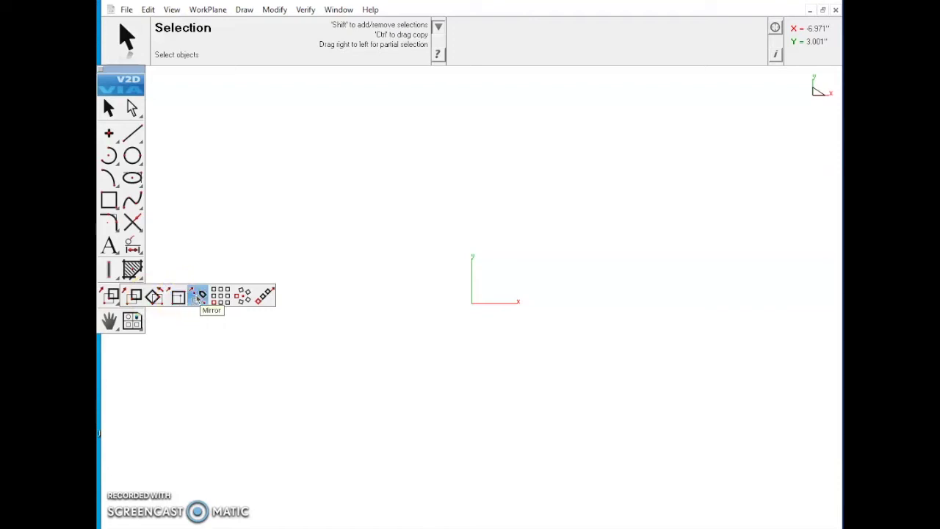
pyautogui.moveTo(199, 297); pyautogui.dragTo(113, 295)
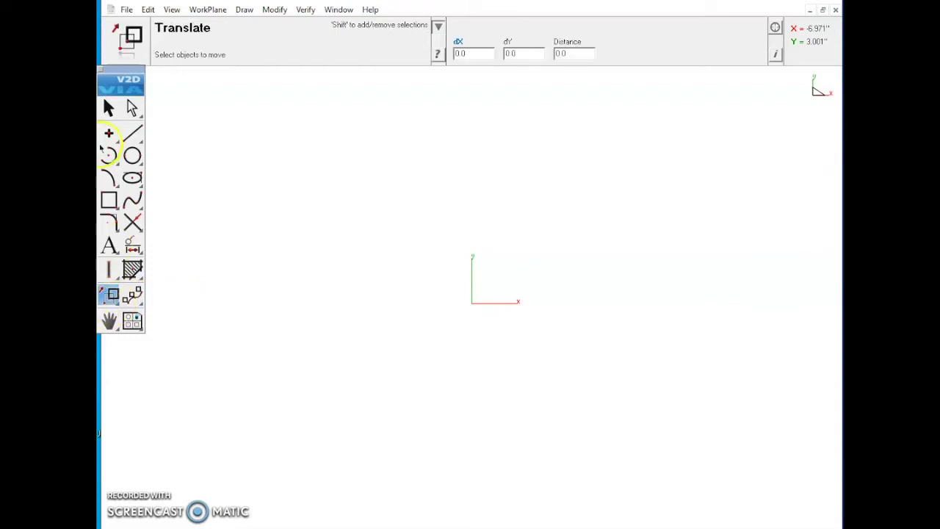
# Choose Single Line from the line flyout, then the Diagonal Polygon rectangle tool
pyautogui.moveTo(109, 200); pyautogui.dragTo(198, 201)
pyautogui.moveTo(135, 140); pyautogui.dragTo(186, 136)
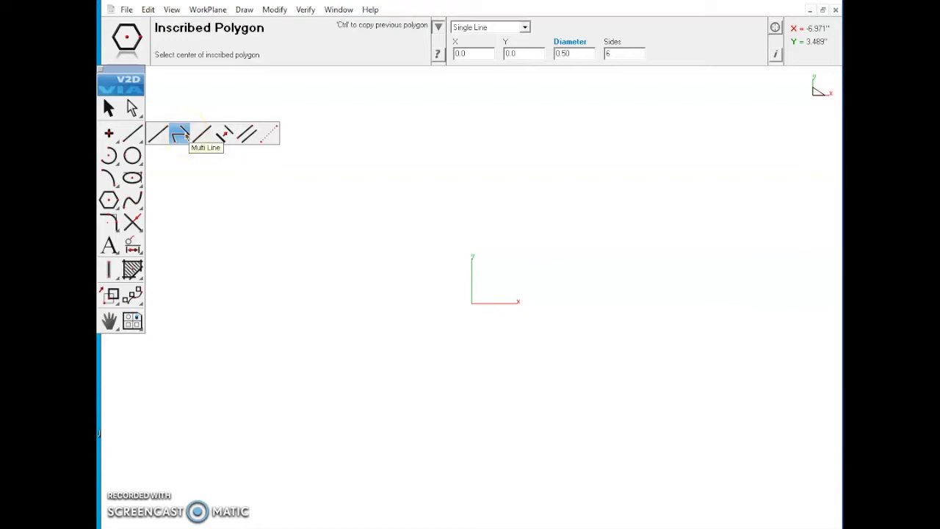
pyautogui.click(159, 136)
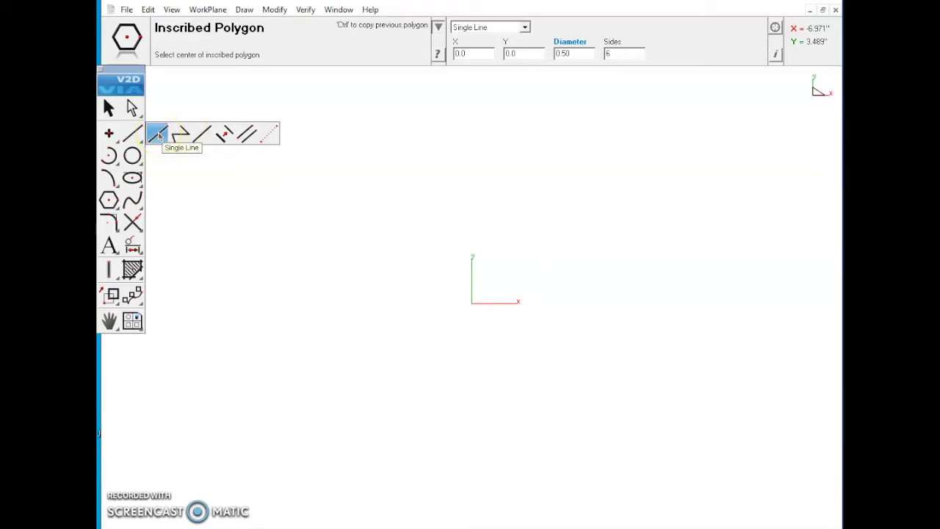
pyautogui.moveTo(158, 136); pyautogui.dragTo(159, 135)
pyautogui.moveTo(109, 199); pyautogui.dragTo(133, 200)
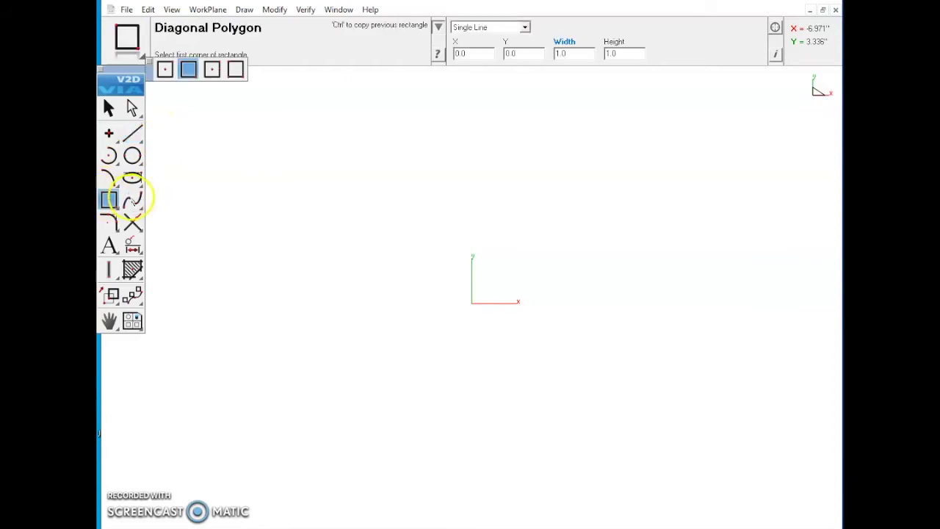
# Draw a rectangle from the origin (0,0) to an opposite corner about 4.017 by 2.054
pyautogui.click(114, 170)
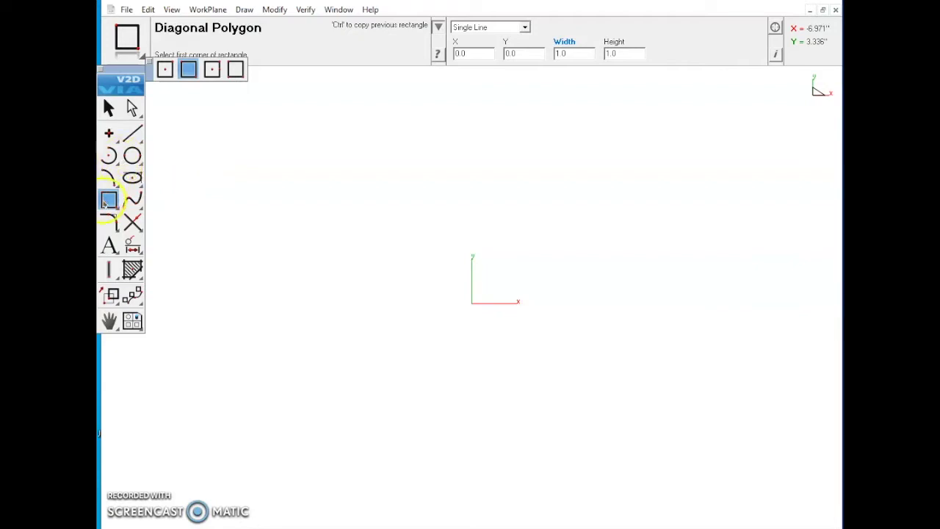
pyautogui.click(109, 200)
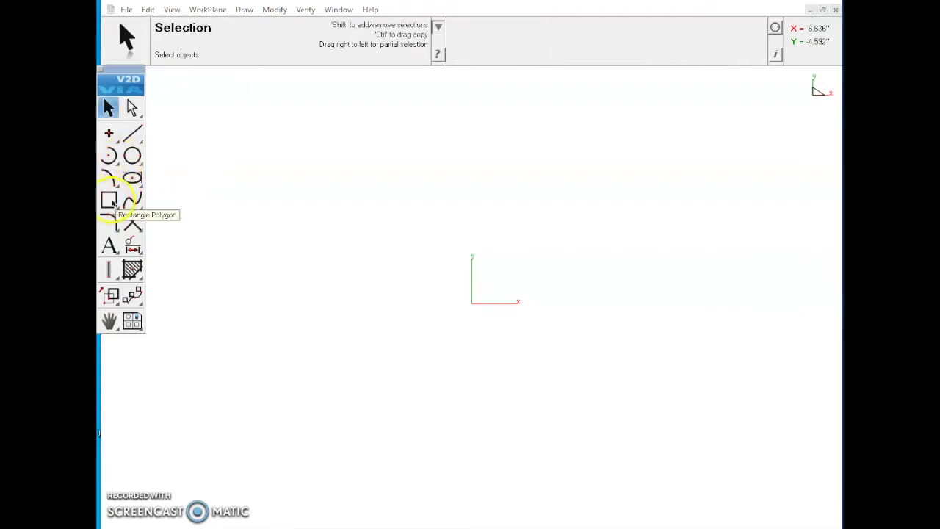
pyautogui.click(110, 200)
pyautogui.click(110, 200)
pyautogui.click(143, 476)
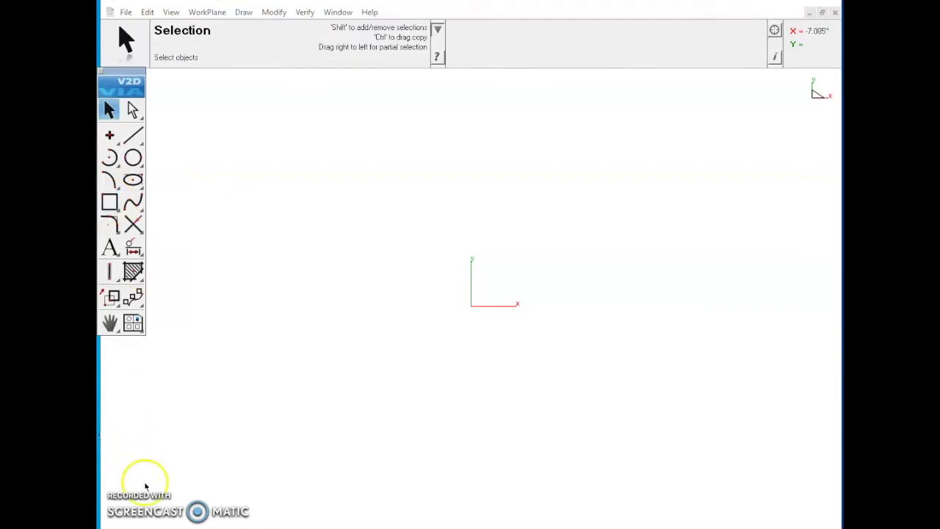
pyautogui.click(108, 201)
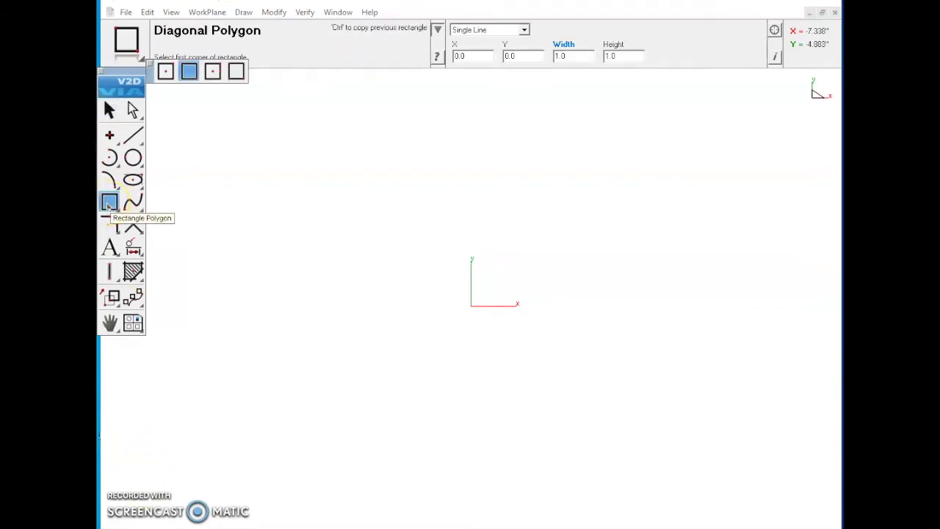
pyautogui.click(247, 287)
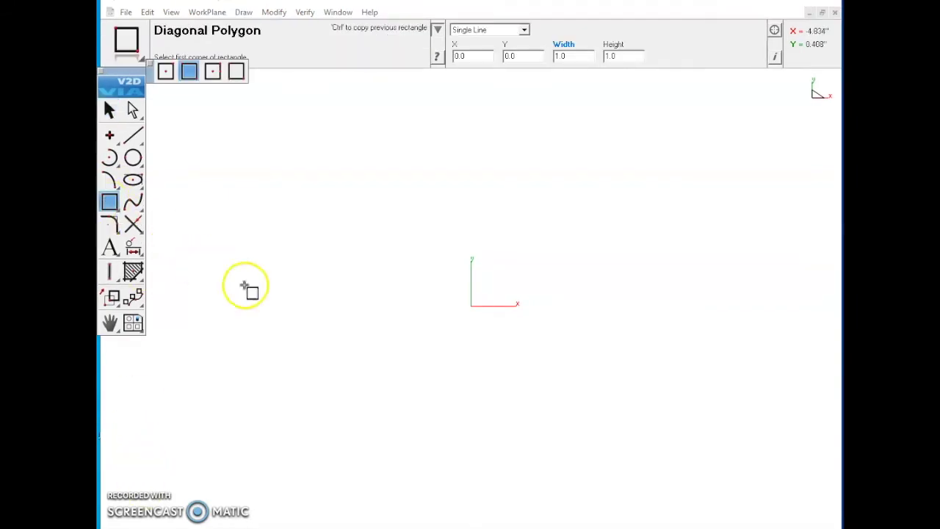
pyautogui.click(473, 307)
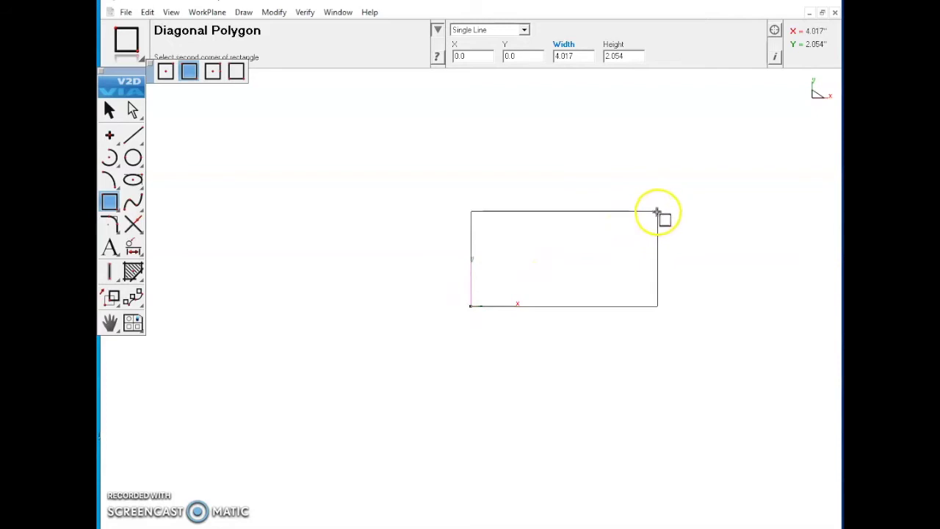
pyautogui.click(657, 211)
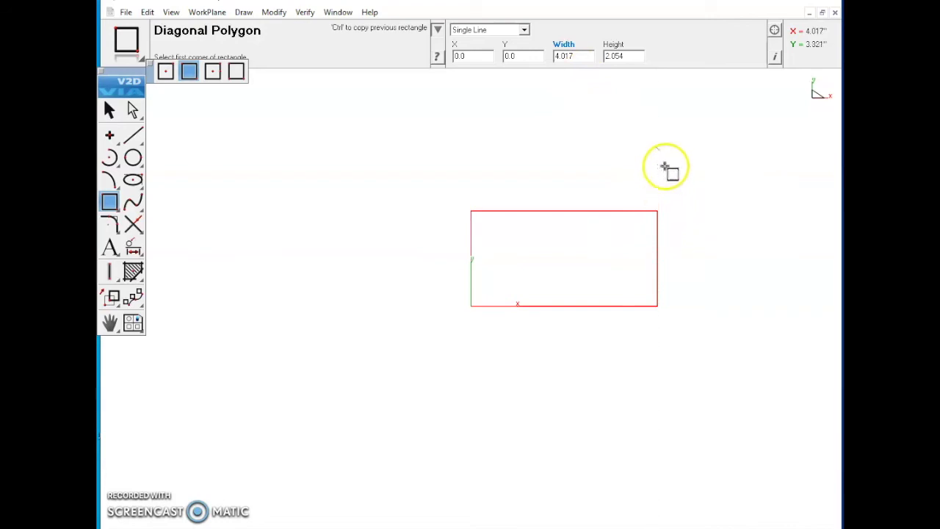
# Enter Width 4 and Height 6 to make the rectangle a 4.0 by 6.0 plate
pyautogui.moveTo(582, 55); pyautogui.dragTo(557, 66)
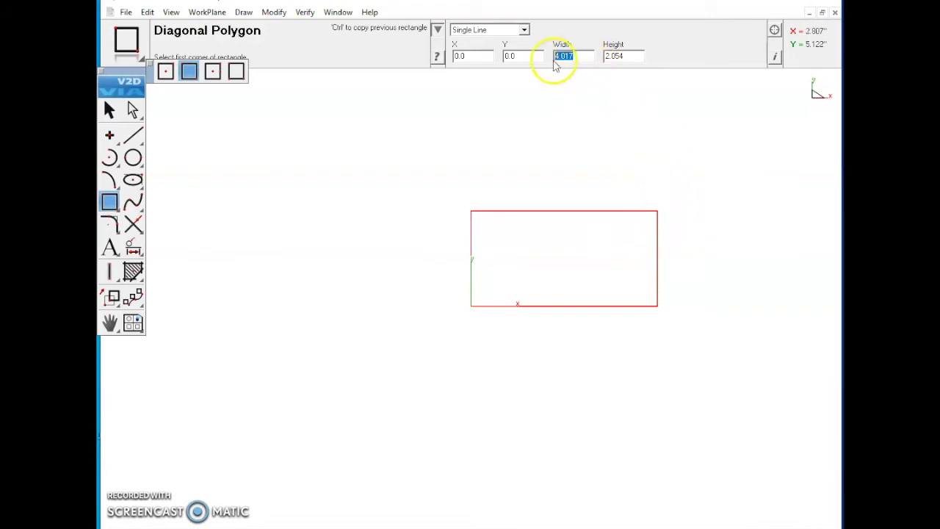
pyautogui.click(561, 70)
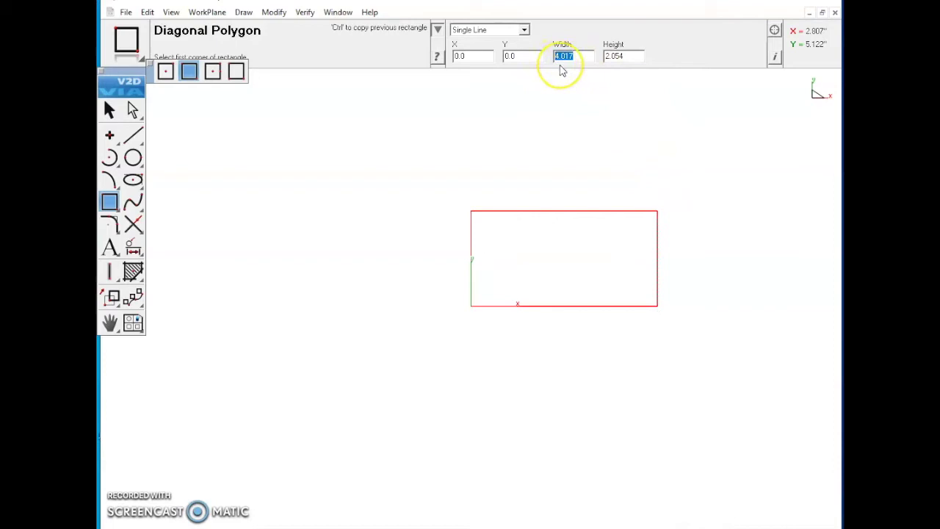
pyautogui.moveTo(561, 70); pyautogui.dragTo(576, 59)
pyautogui.write('4')
pyautogui.press('Tab')
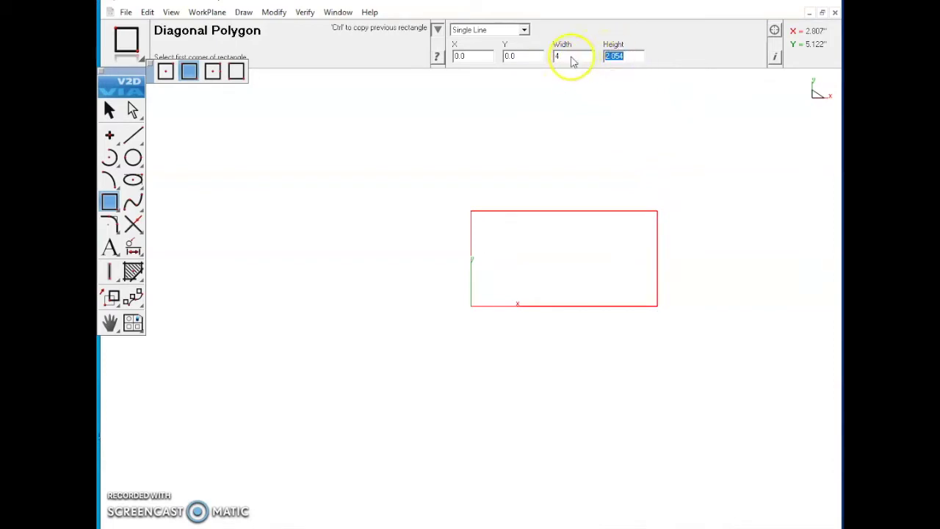
pyautogui.write('6')
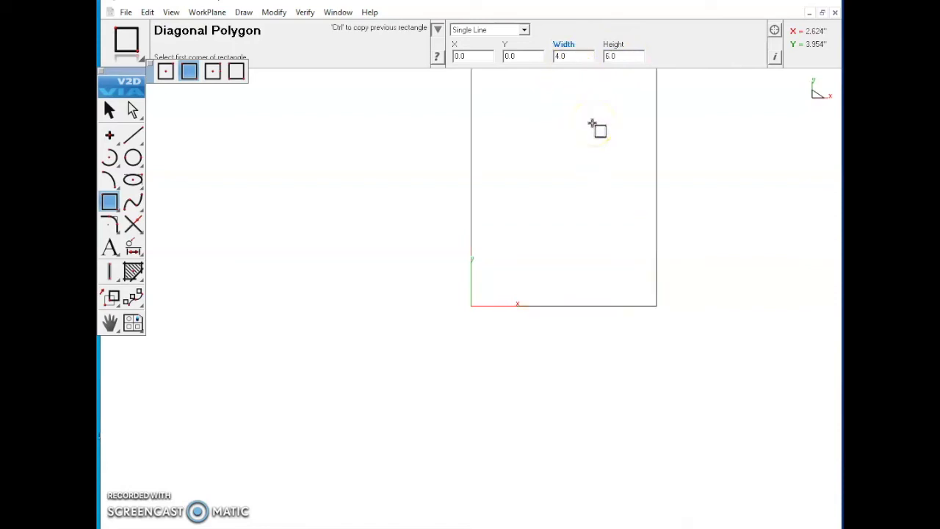
pyautogui.scroll(-3, 556, 334)
pyautogui.scroll(4, 609, 250)
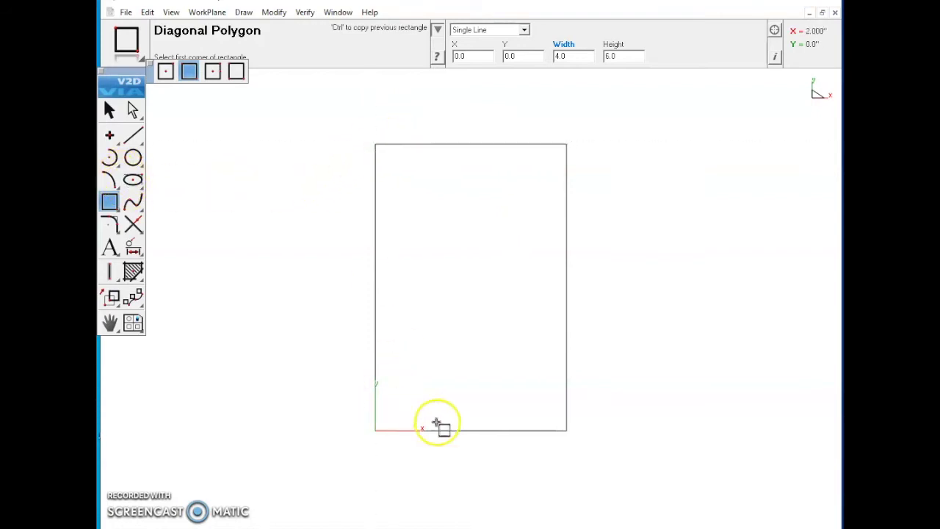
# Round the plate's top-left corner with a 0.50 Fillet Two Lines between top and left edges
pyautogui.click(109, 224)
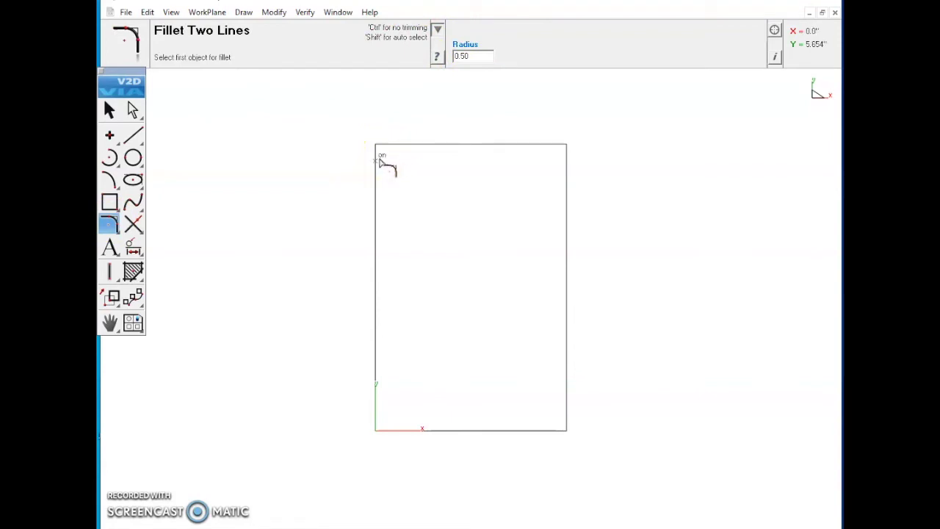
pyautogui.click(376, 182)
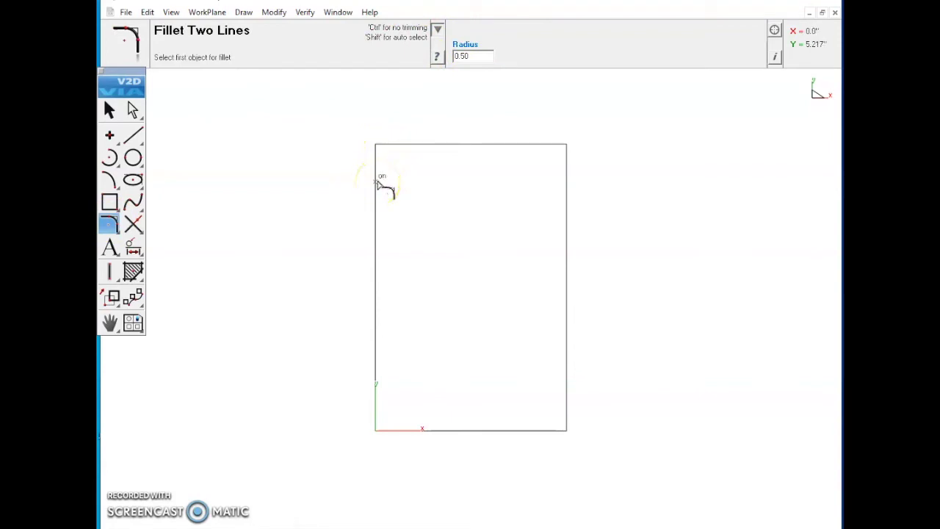
pyautogui.click(380, 171)
pyautogui.click(380, 176)
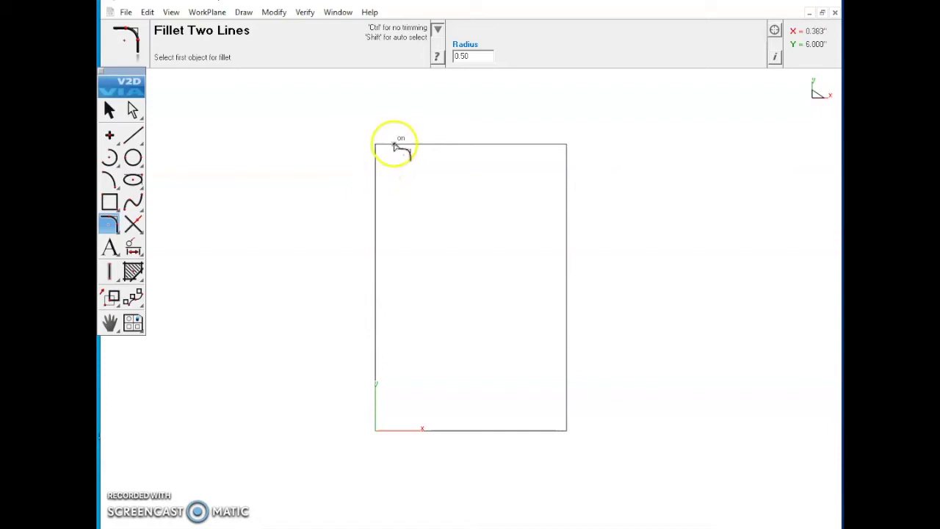
pyautogui.click(392, 156)
pyautogui.click(396, 144)
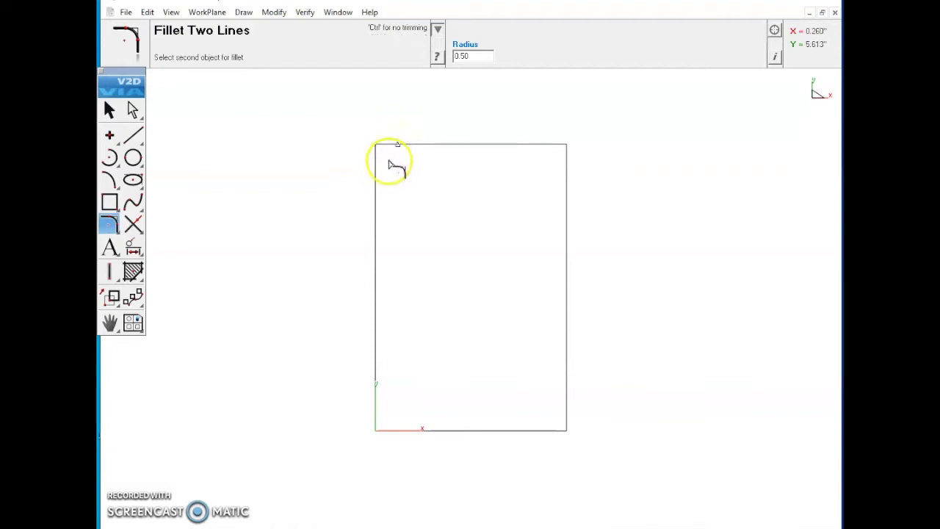
pyautogui.click(377, 201)
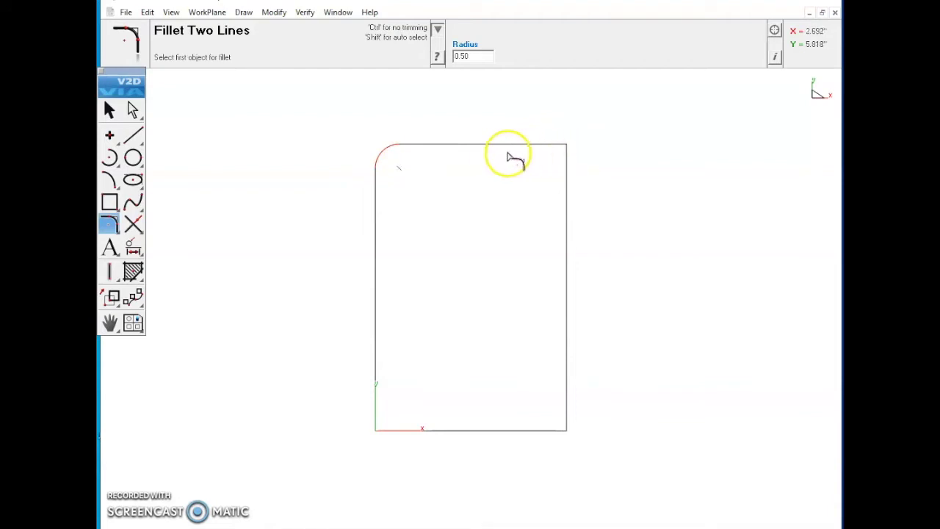
# Fillet the top-right, bottom-right and bottom-left corners at radius 0.50
pyautogui.click(457, 144)
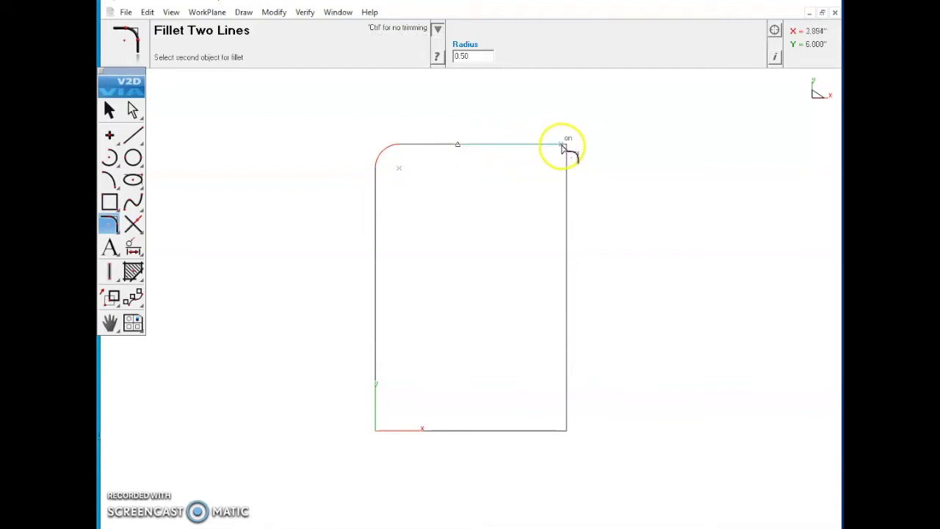
pyautogui.click(566, 298)
pyautogui.click(566, 242)
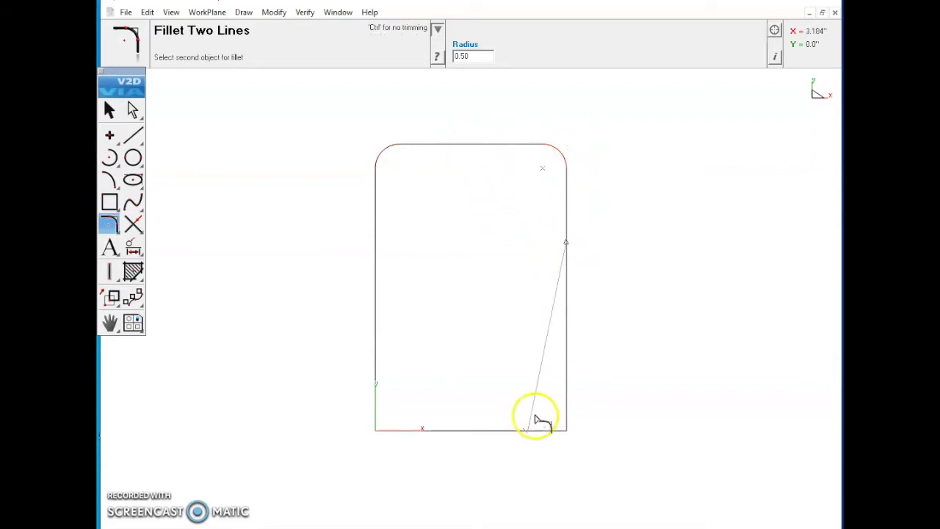
pyautogui.click(508, 431)
pyautogui.click(496, 431)
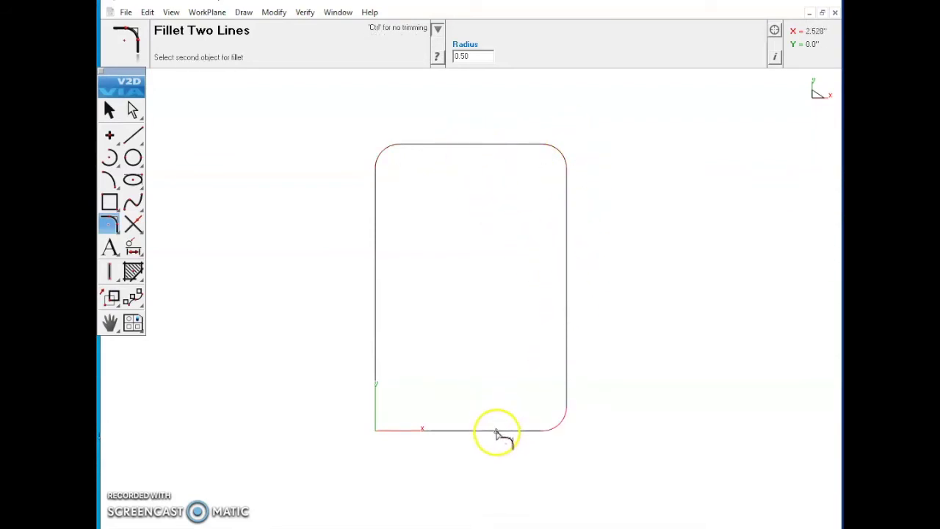
pyautogui.click(377, 327)
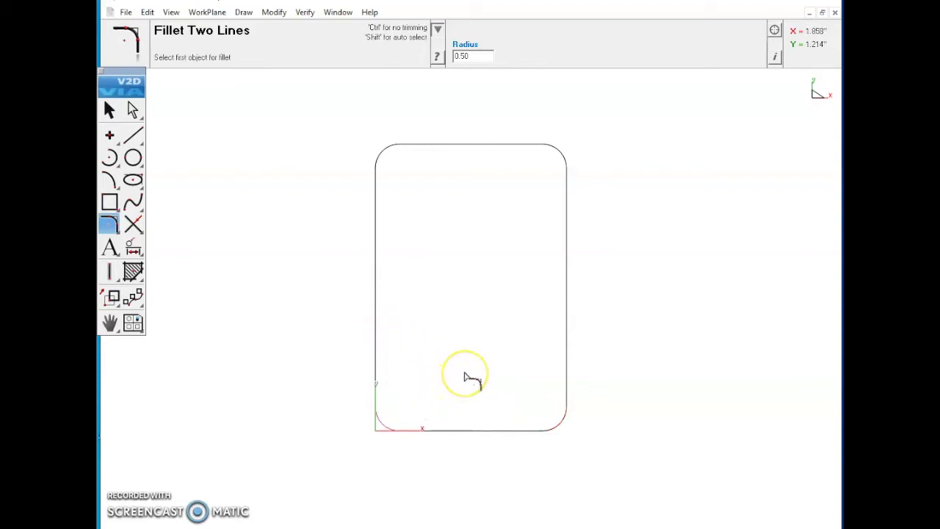
pyautogui.moveTo(468, 367); pyautogui.dragTo(469, 284)
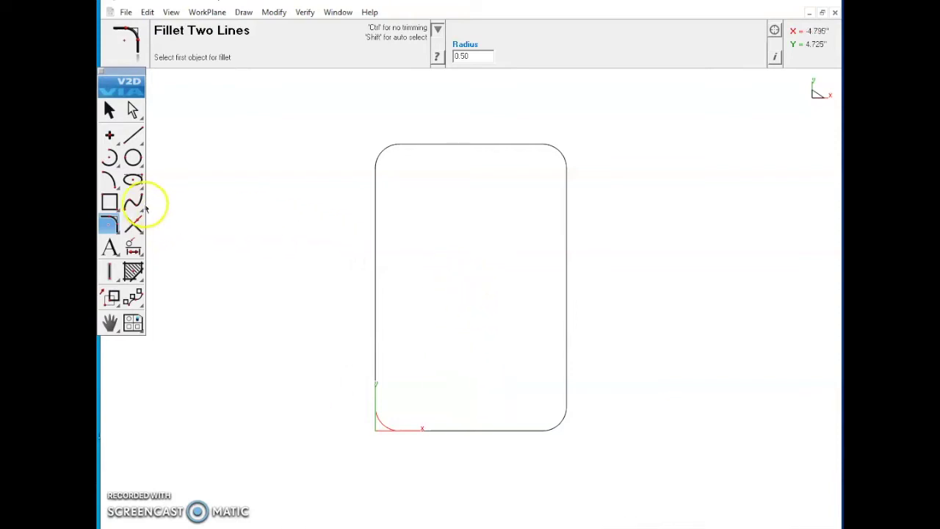
# Choose the Circle 1 Point (centre) method from the circle flyout
pyautogui.click(131, 160)
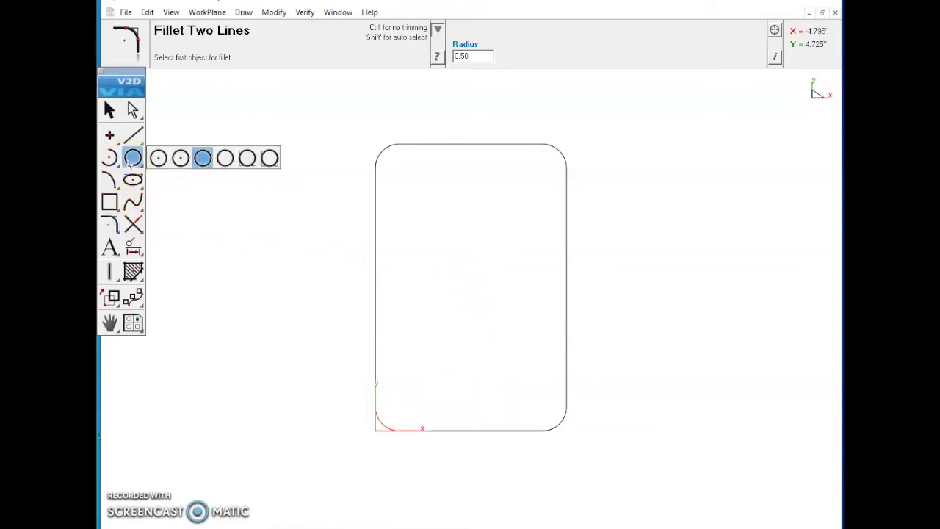
pyautogui.moveTo(129, 164); pyautogui.dragTo(159, 160)
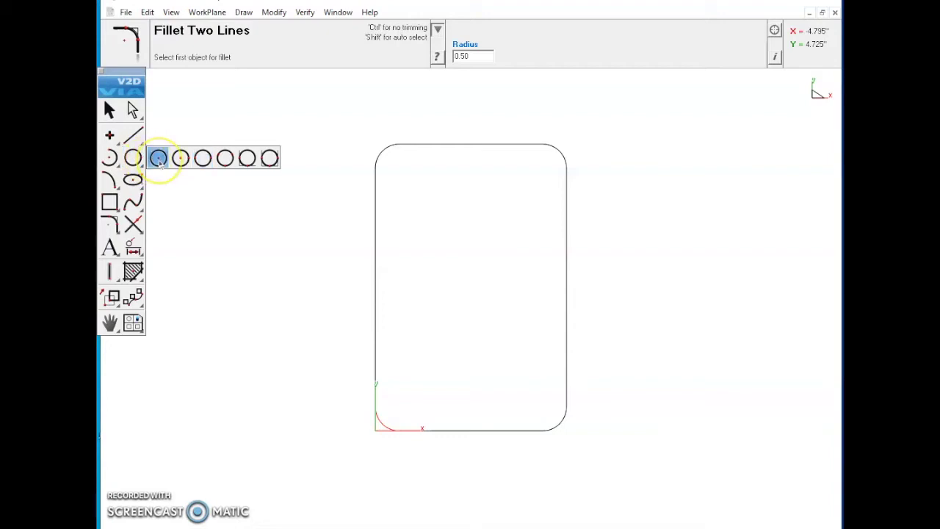
pyautogui.click(159, 160)
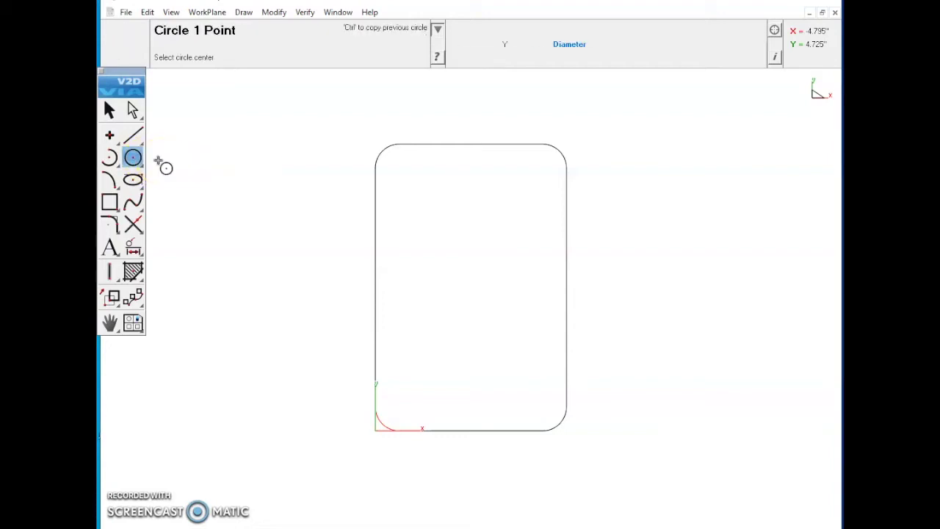
pyautogui.click(185, 192)
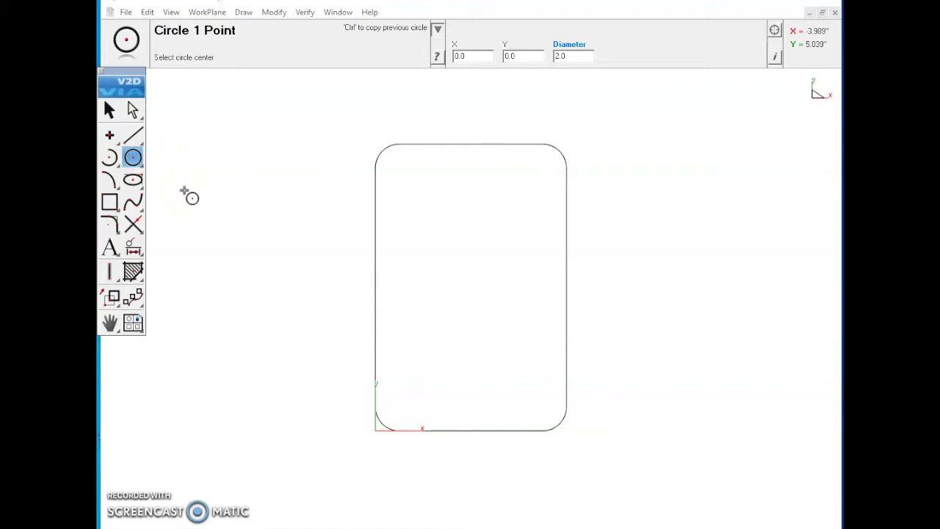
# Set Diameter to 1 and place the circle at the plate centre (2.0, 3.0)
pyautogui.doubleClick(583, 59)
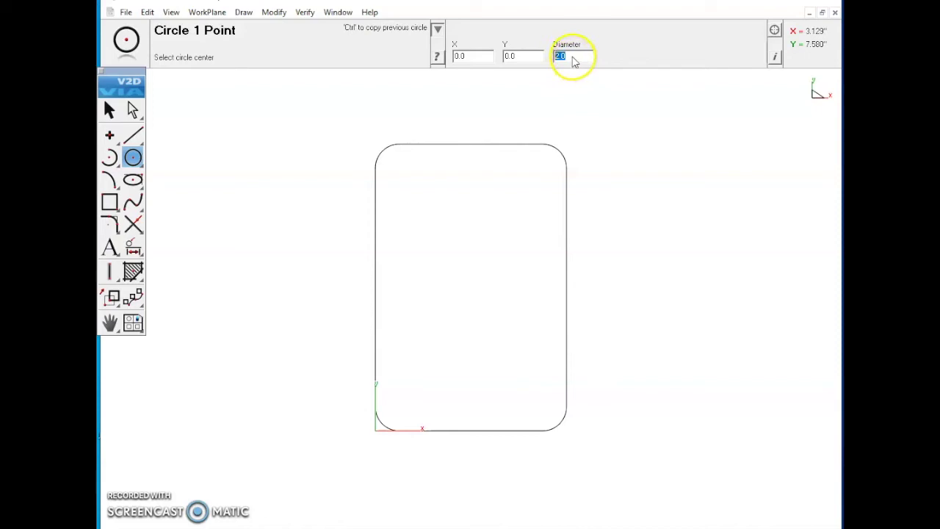
pyautogui.write('1')
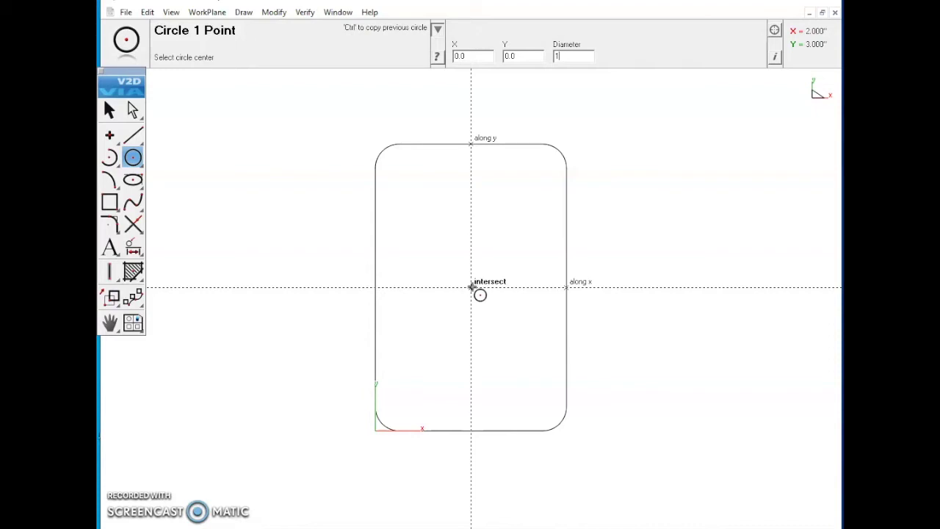
pyautogui.click(472, 287)
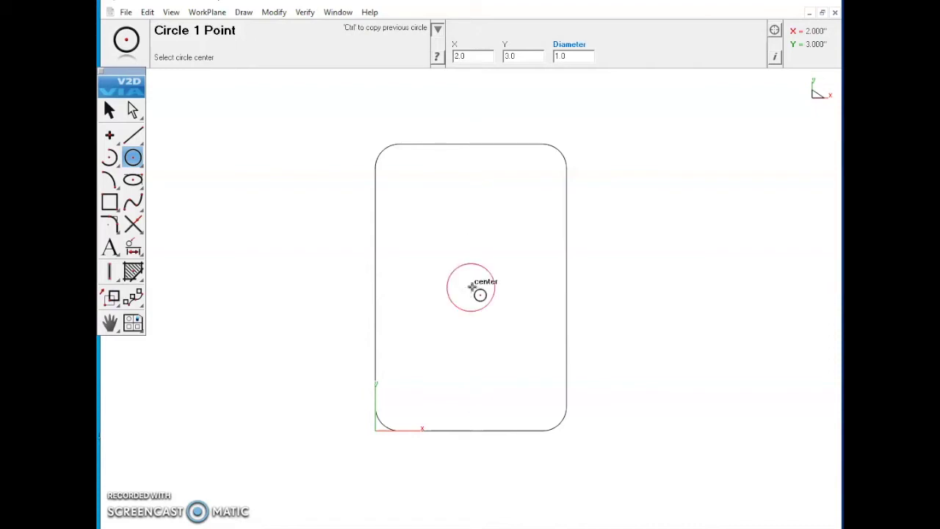
pyautogui.click(564, 59)
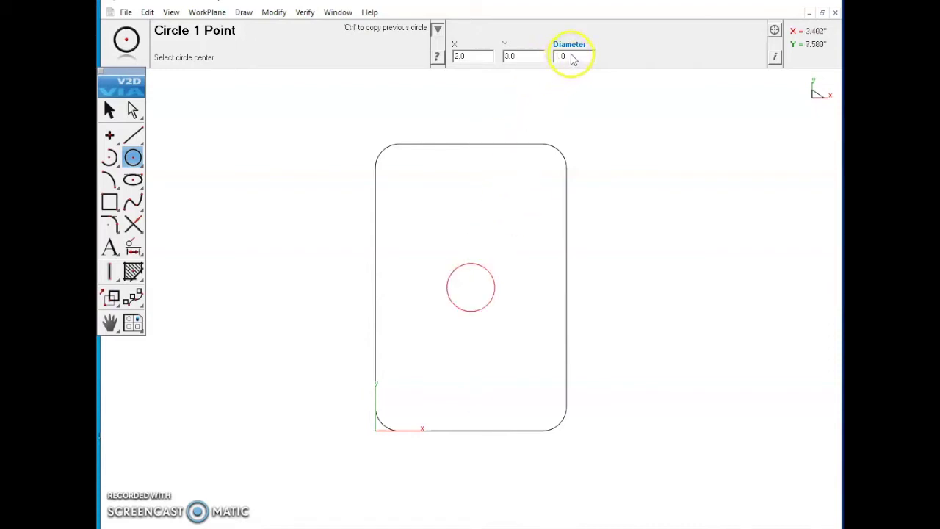
pyautogui.click(478, 290)
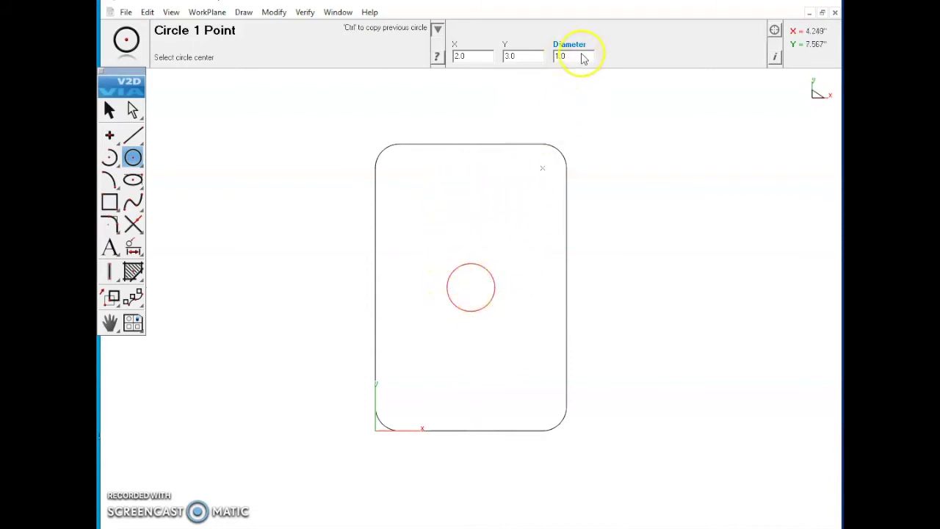
pyautogui.doubleClick(580, 58)
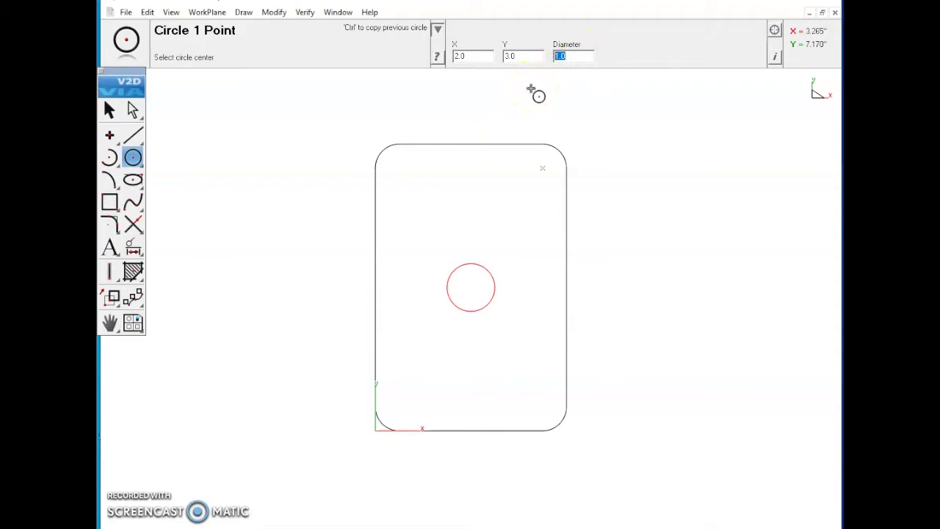
# Set Diameter to 0.5 and place holes at the four fillet centres: (0.5,0.5), (3.5,0.5), (0.5,5.5), (3.5,5.5)
pyautogui.press('BackSpace')
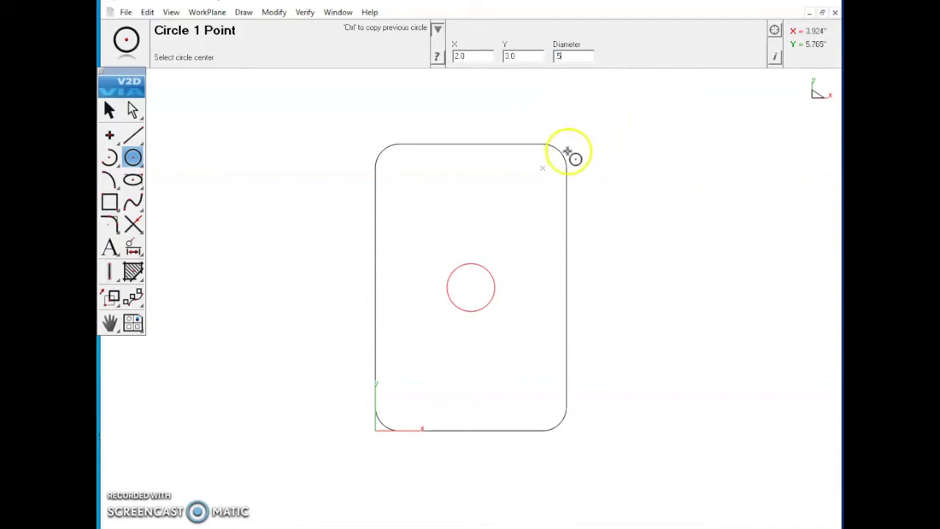
pyautogui.click(540, 176)
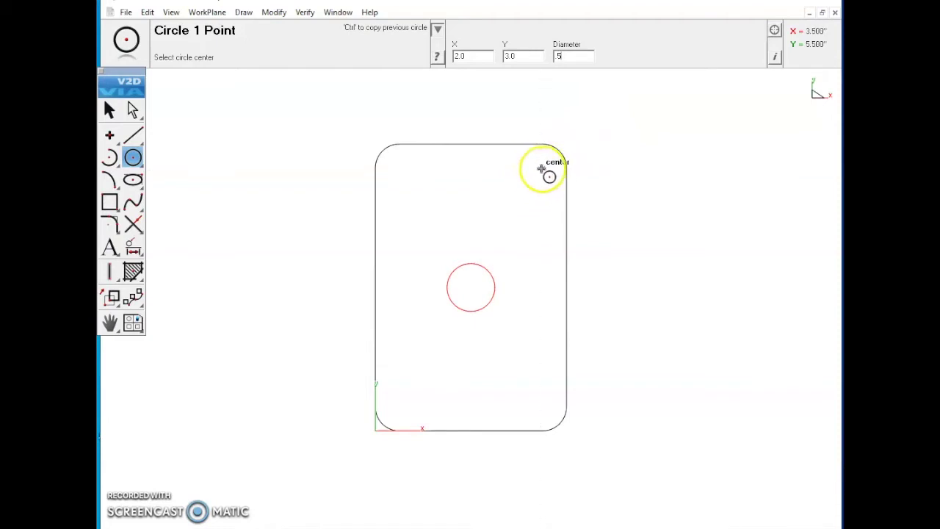
pyautogui.click(529, 129)
pyautogui.click(544, 166)
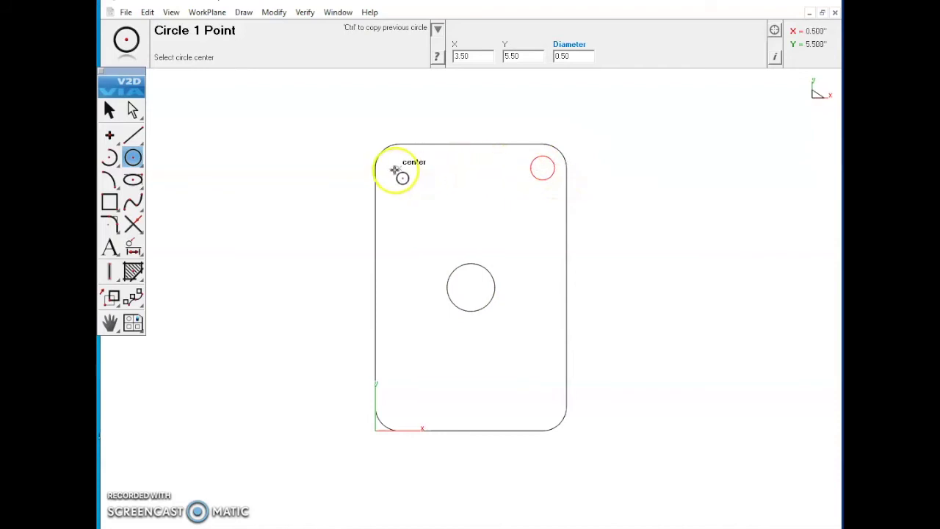
pyautogui.click(397, 170)
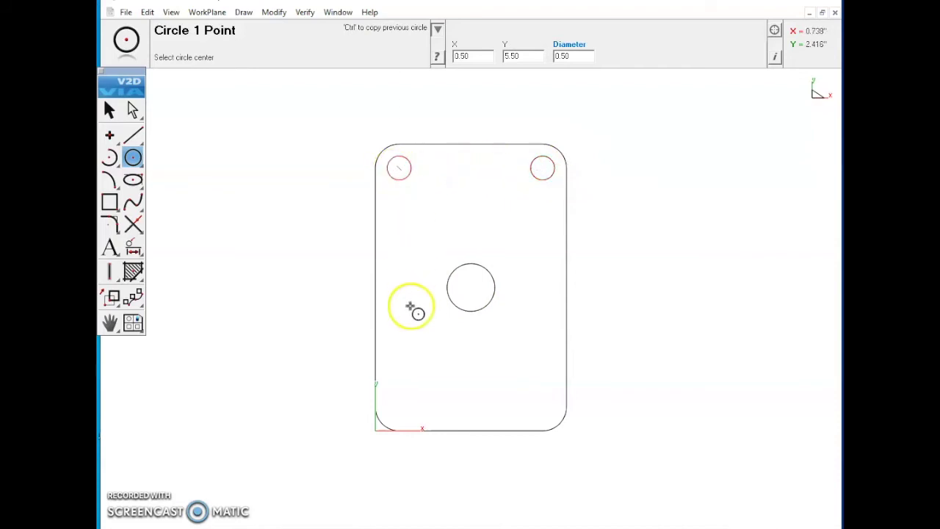
pyautogui.click(399, 406)
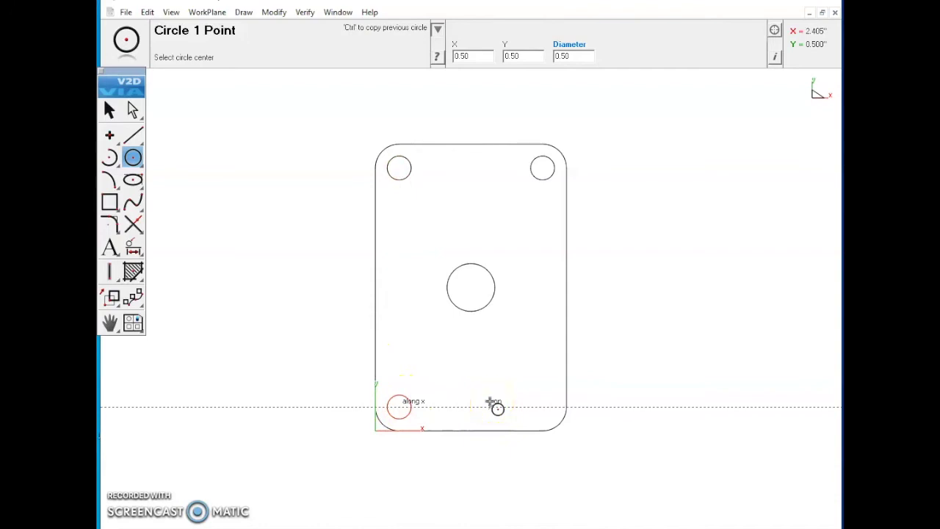
pyautogui.click(542, 406)
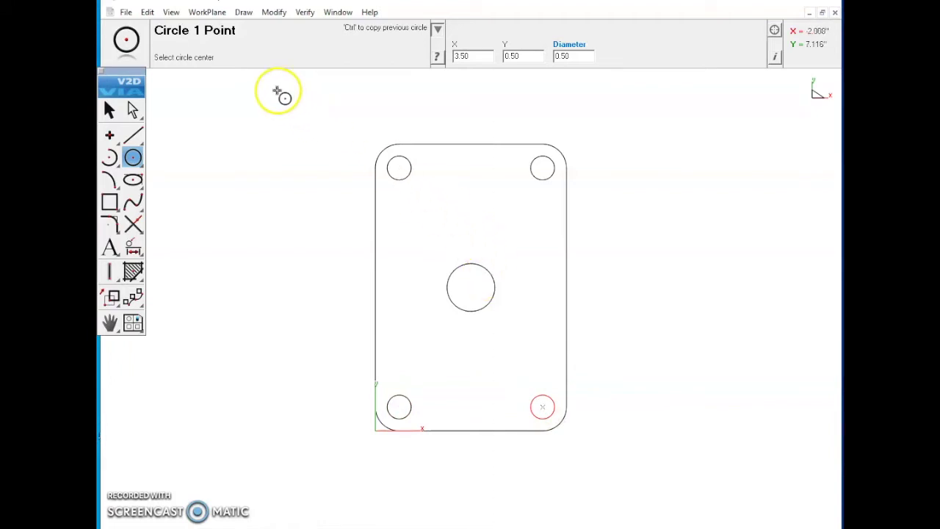
# Export the drawing as DWG/DXF in DXF format, version R 14
pyautogui.click(126, 12)
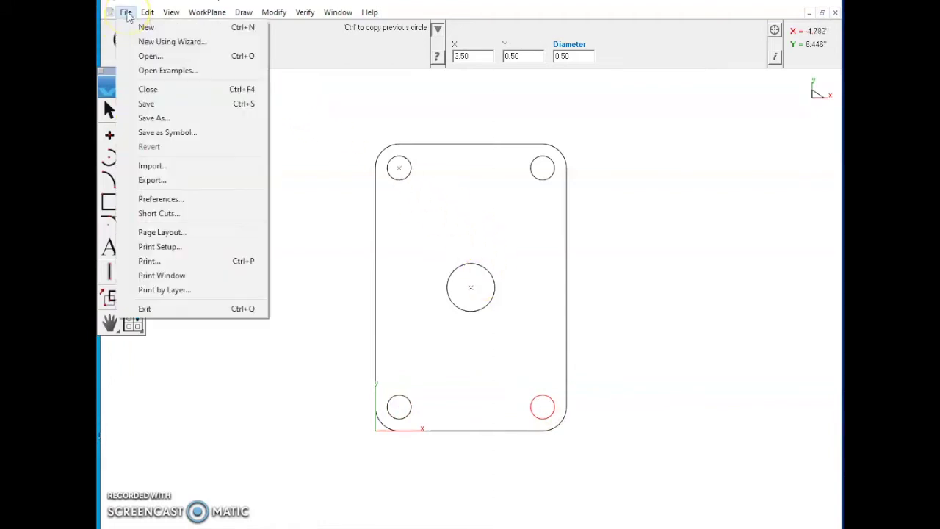
pyautogui.click(168, 180)
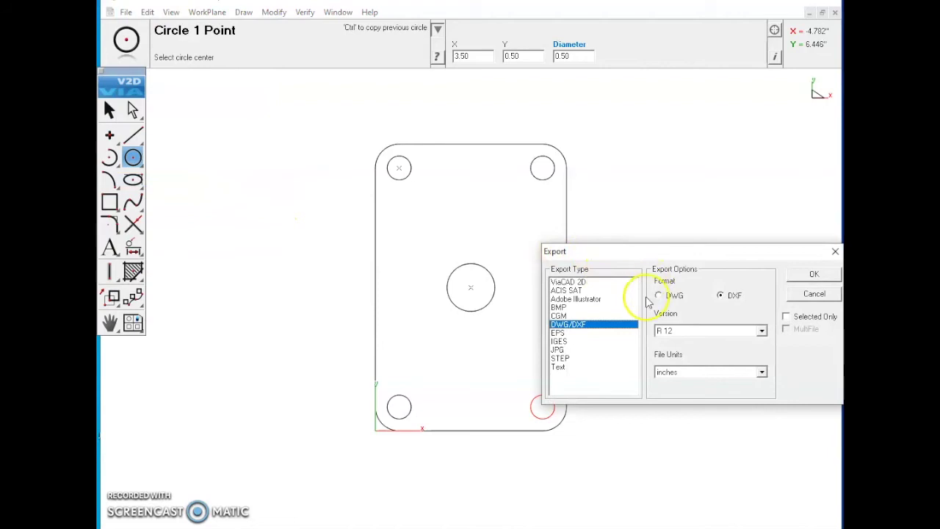
pyautogui.click(720, 331)
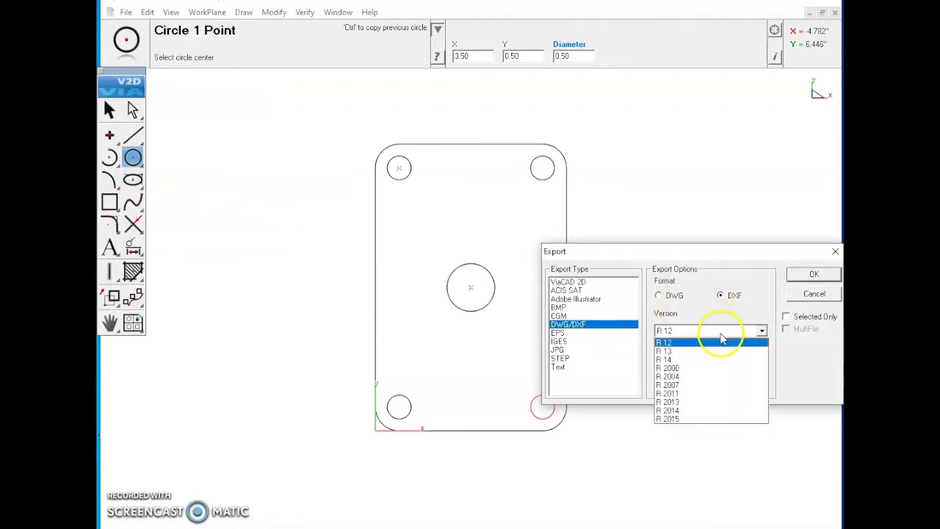
pyautogui.click(686, 359)
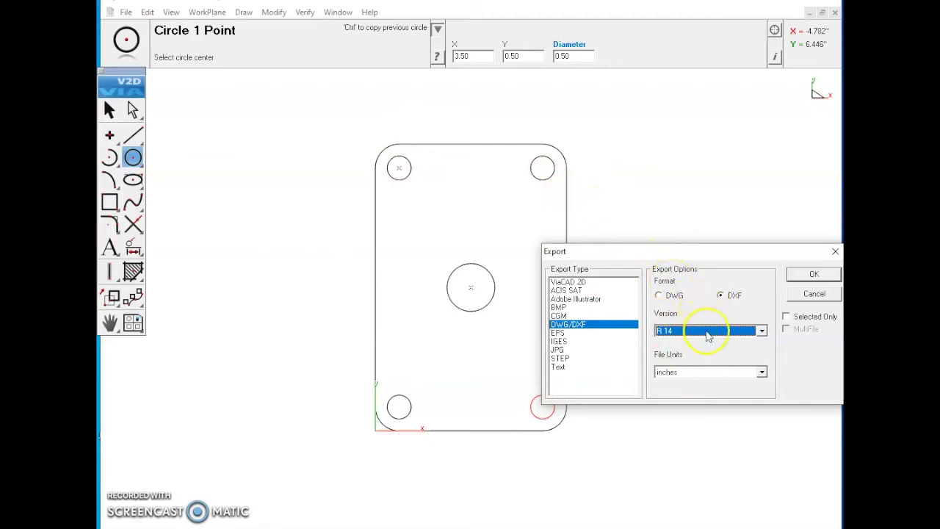
pyautogui.click(812, 275)
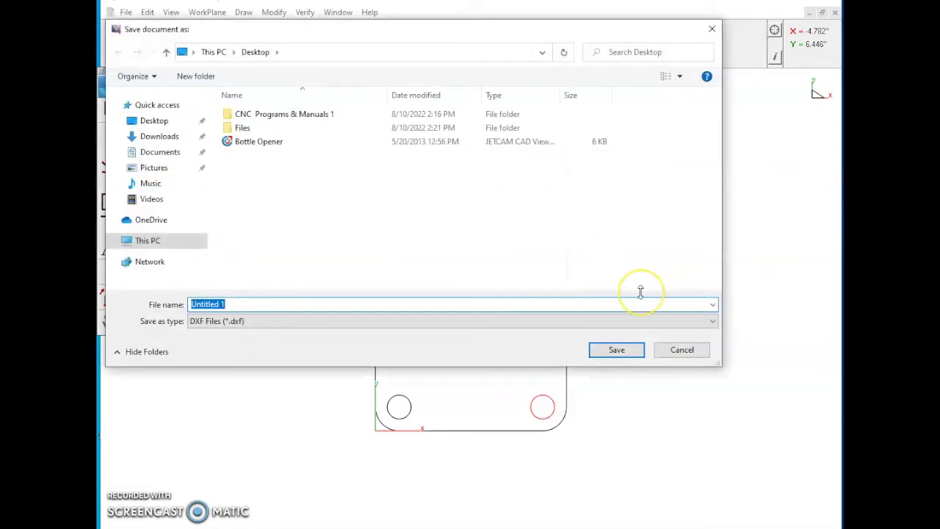
# Save the DXF to the Desktop with the file name 'Test One'
pyautogui.write('Test One')
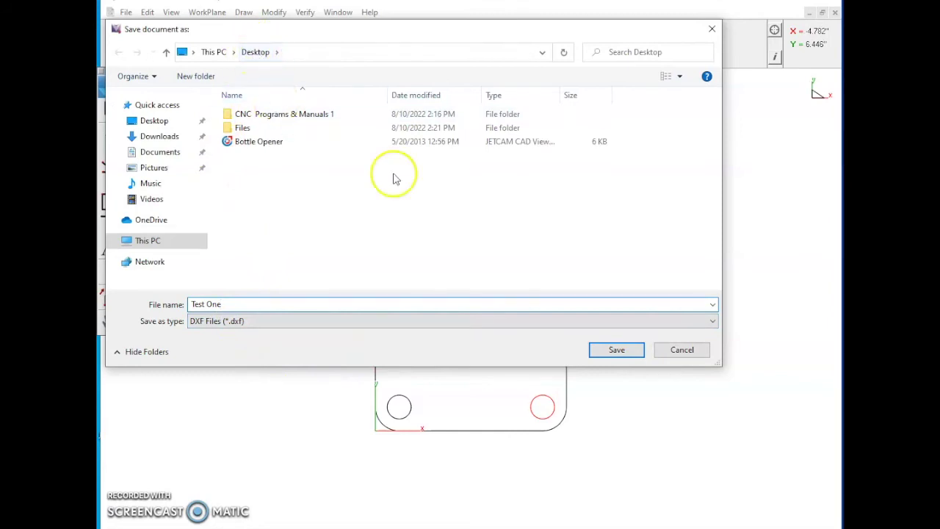
pyautogui.click(616, 351)
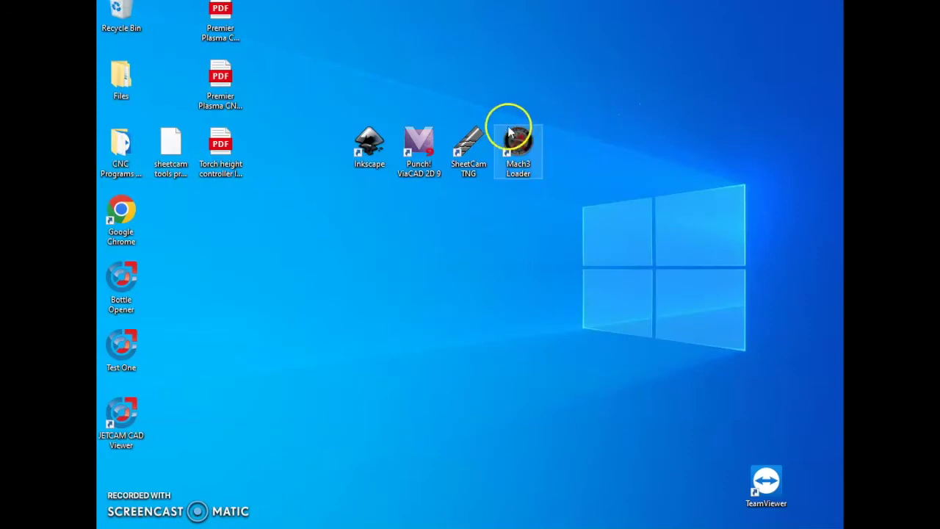
# Launch SheetCam TNG and maximize its window over the empty new part
pyautogui.doubleClick(477, 138)
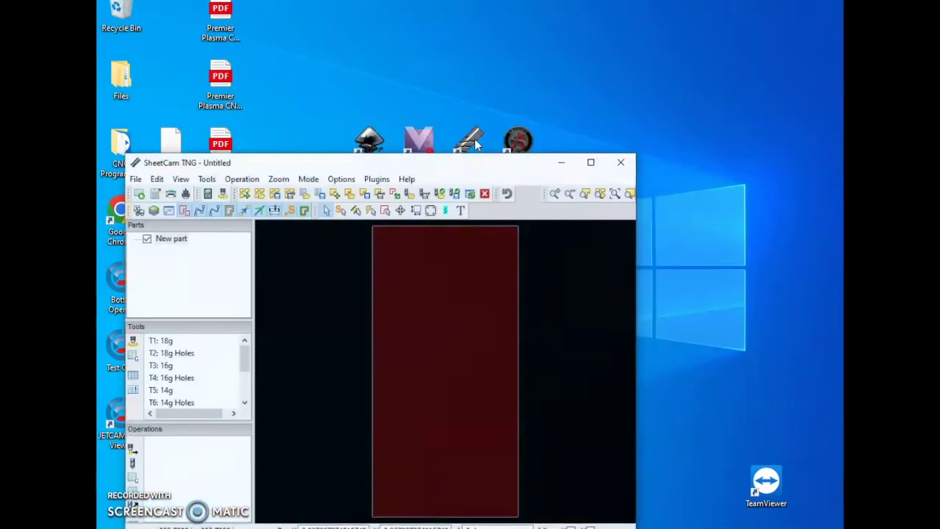
pyautogui.click(588, 164)
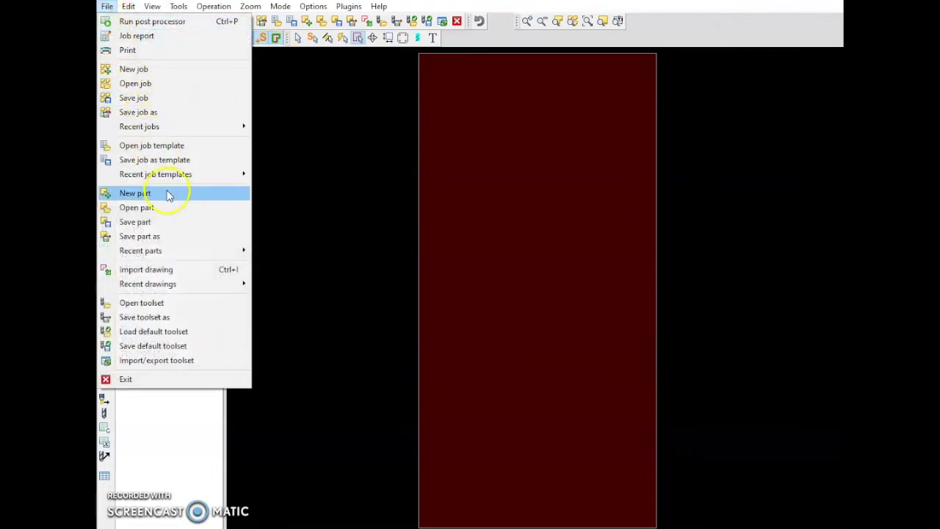
# Start a new part from the Test One drawing in the Desktop folder
pyautogui.click(168, 195)
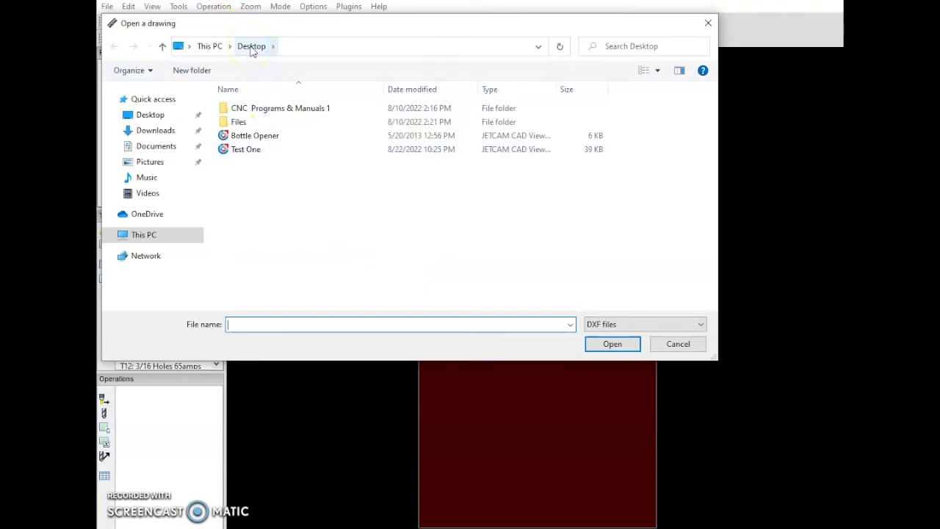
pyautogui.click(245, 152)
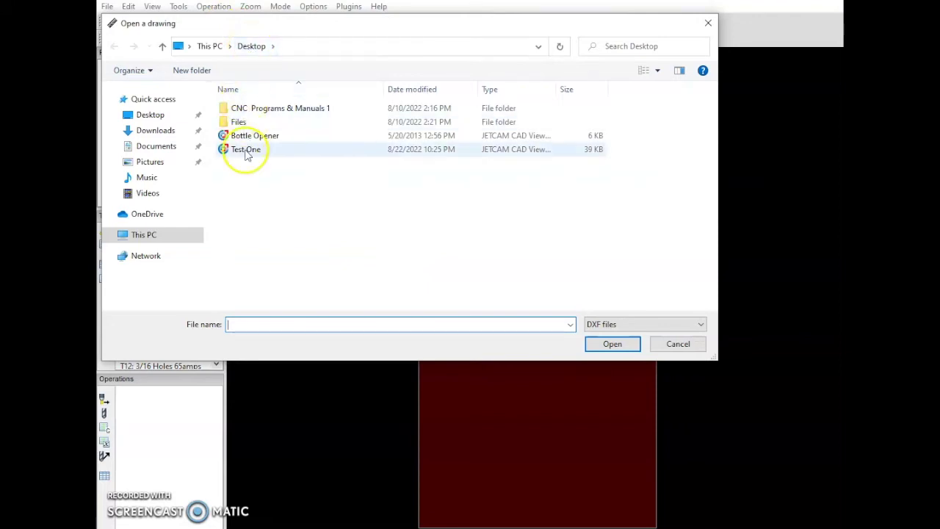
pyautogui.click(246, 152)
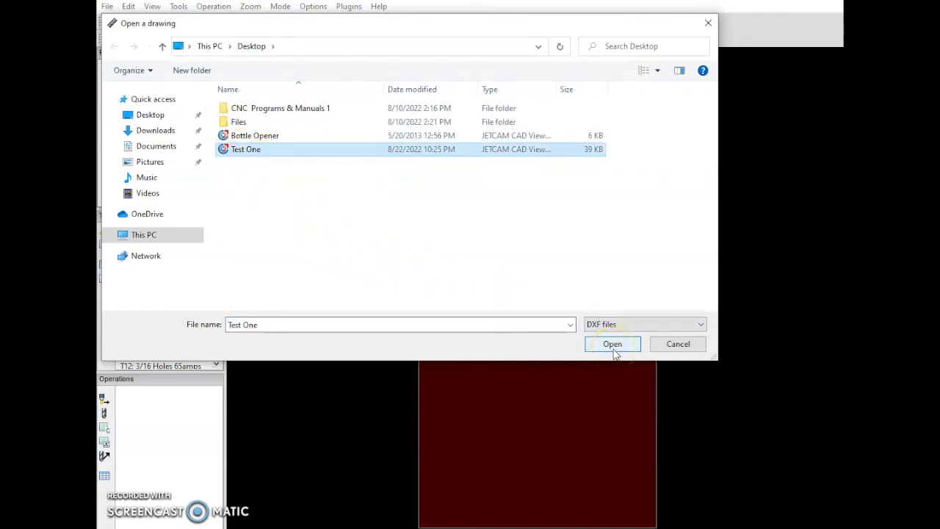
pyautogui.click(614, 353)
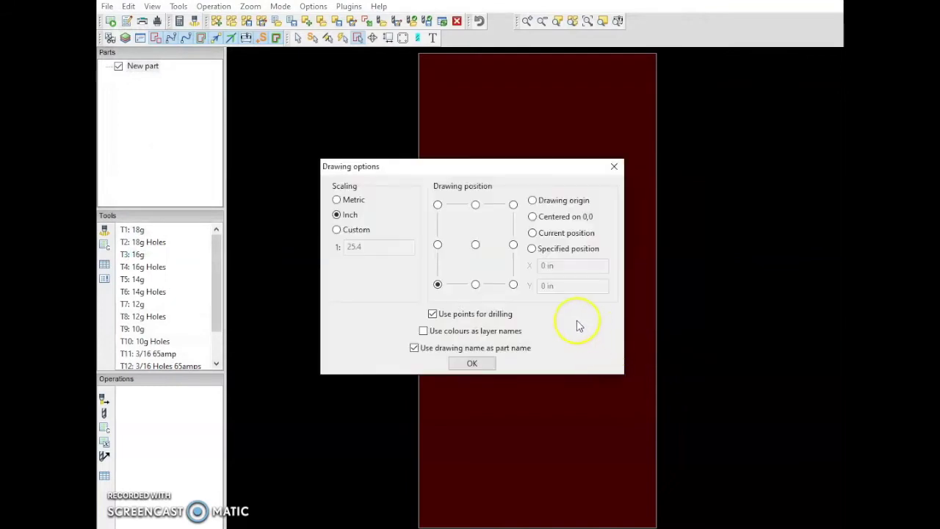
# Accept Inch scaling and bottom-left placement to import Test One
pyautogui.click(352, 202)
pyautogui.click(472, 363)
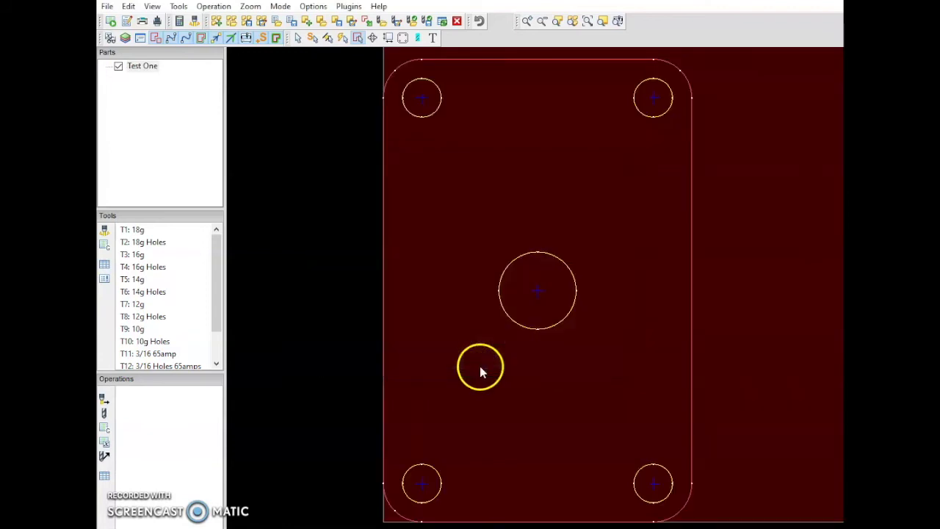
pyautogui.scroll(-1, 457, 253)
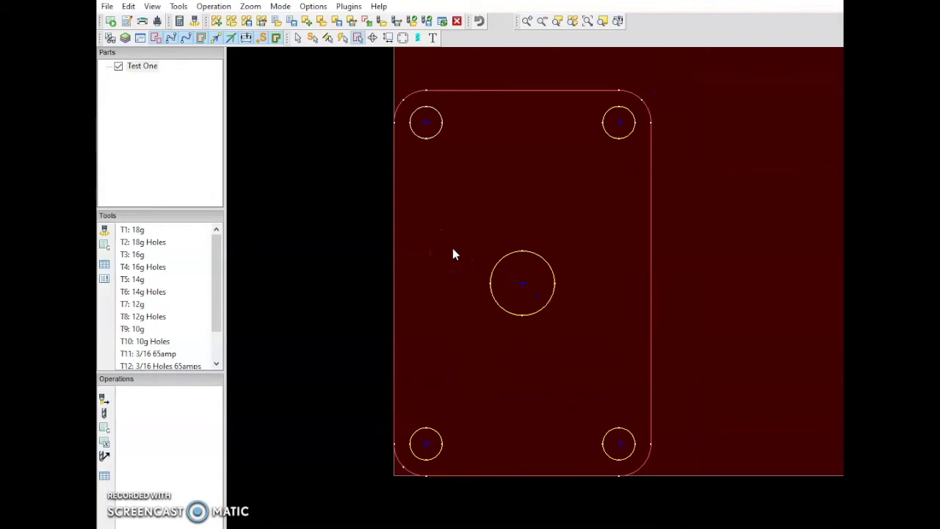
pyautogui.scroll(-5, 450, 294)
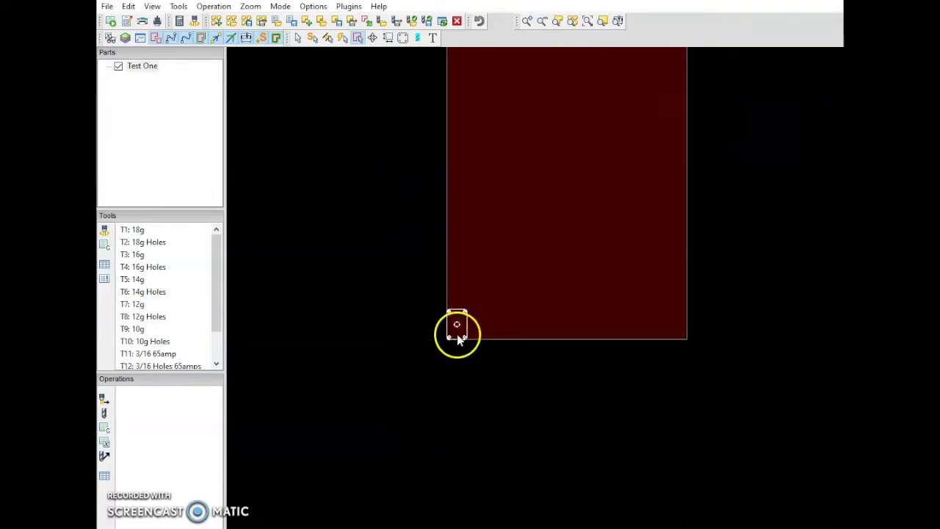
pyautogui.scroll(-2, 457, 336)
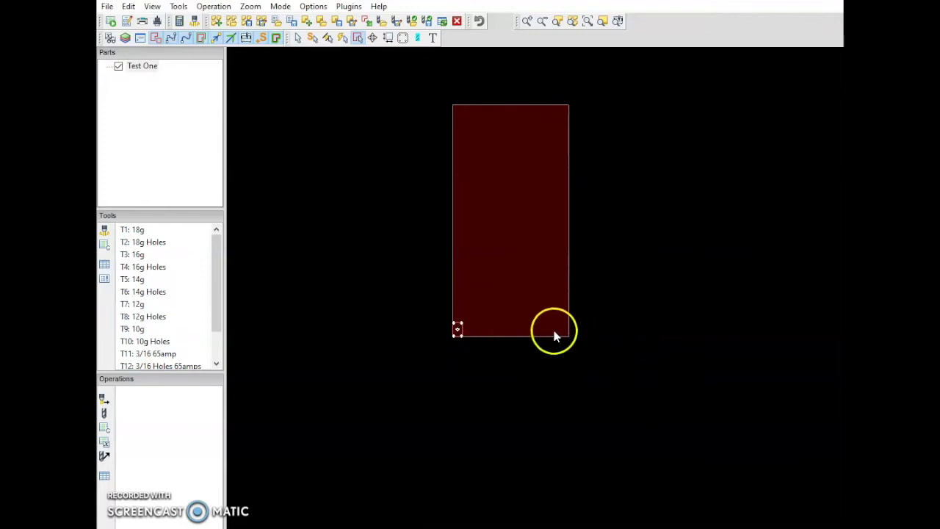
pyautogui.scroll(10, 454, 327)
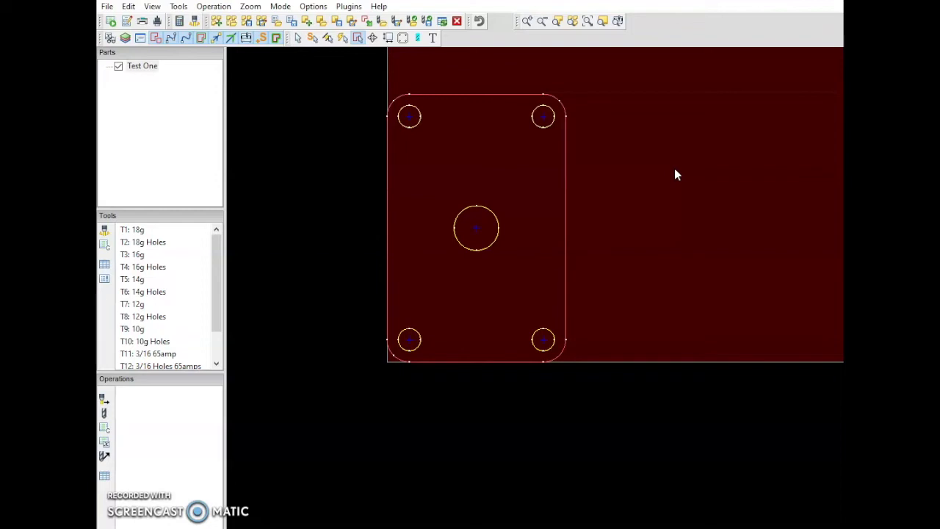
pyautogui.click(612, 261)
pyautogui.click(490, 220)
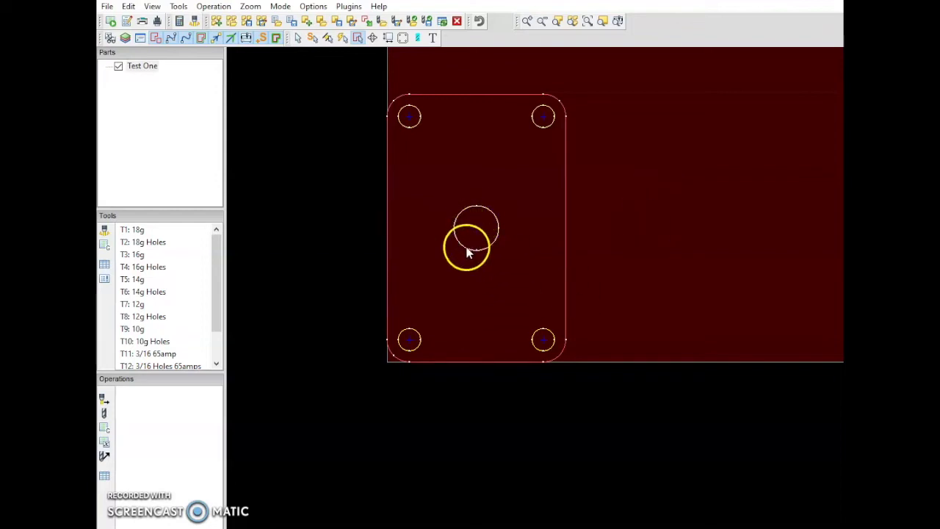
pyautogui.click(461, 129)
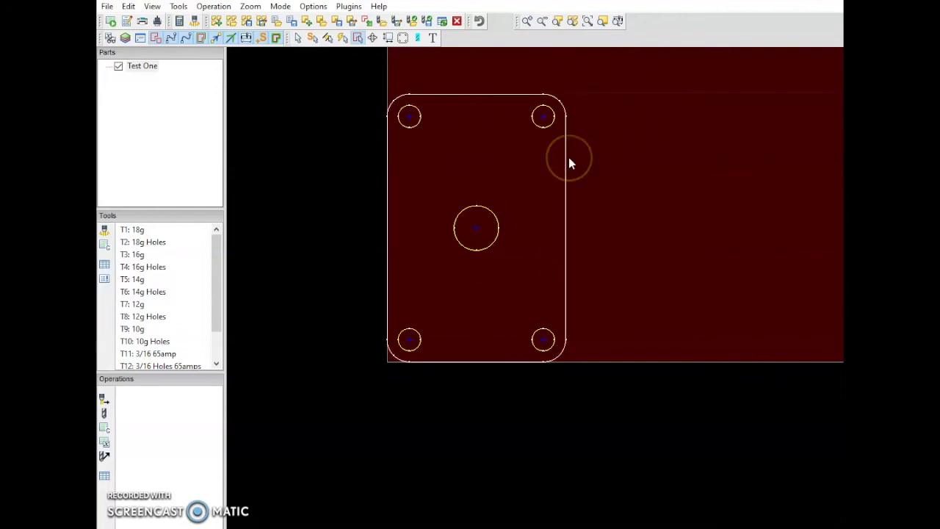
pyautogui.moveTo(557, 132)
pyautogui.mouseDown()
pyautogui.moveTo(562, 99)
pyautogui.moveTo(541, 94)
pyautogui.moveTo(561, 106)
pyautogui.mouseUp()
pyautogui.moveTo(587, 130); pyautogui.dragTo(619, 151)
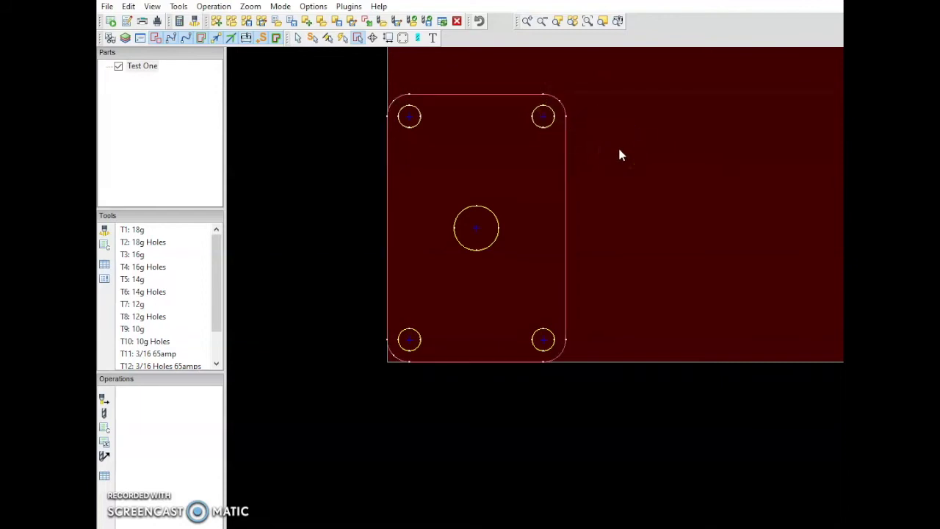
pyautogui.moveTo(572, 174); pyautogui.dragTo(581, 218)
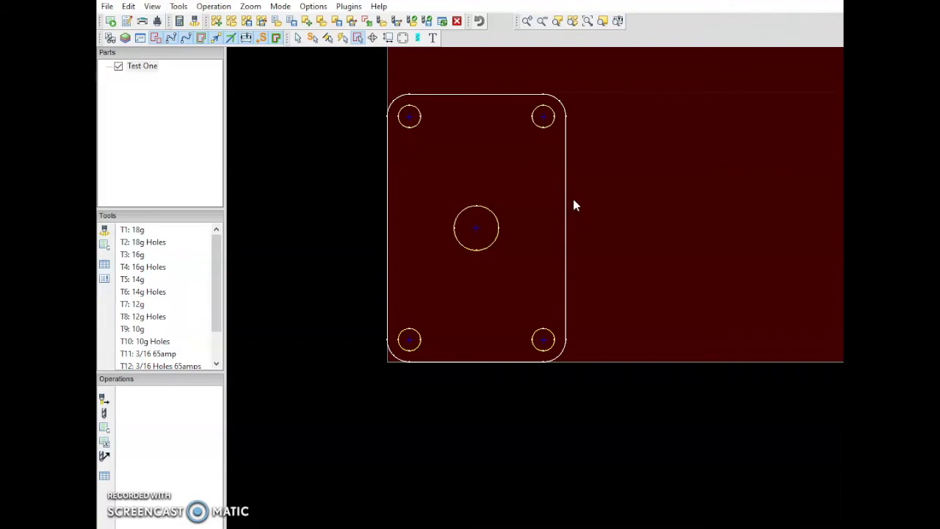
pyautogui.click(683, 230)
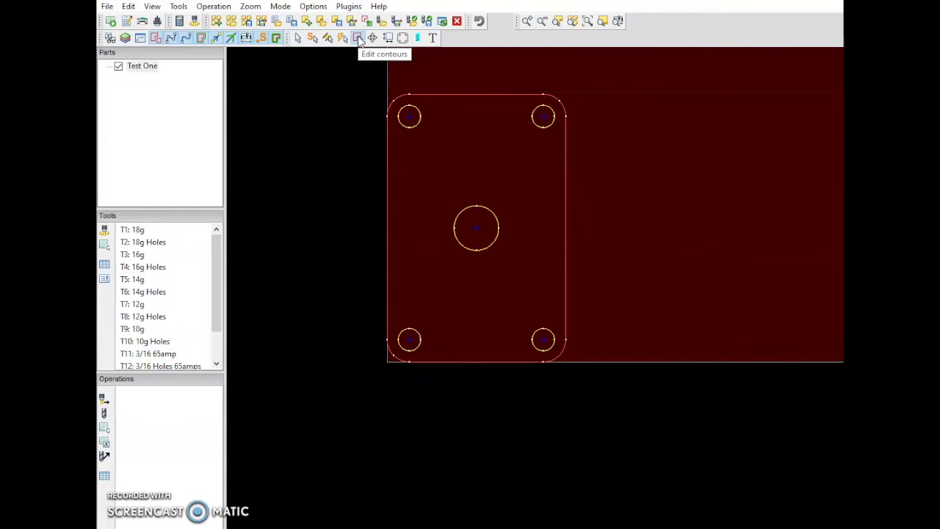
pyautogui.click(324, 116)
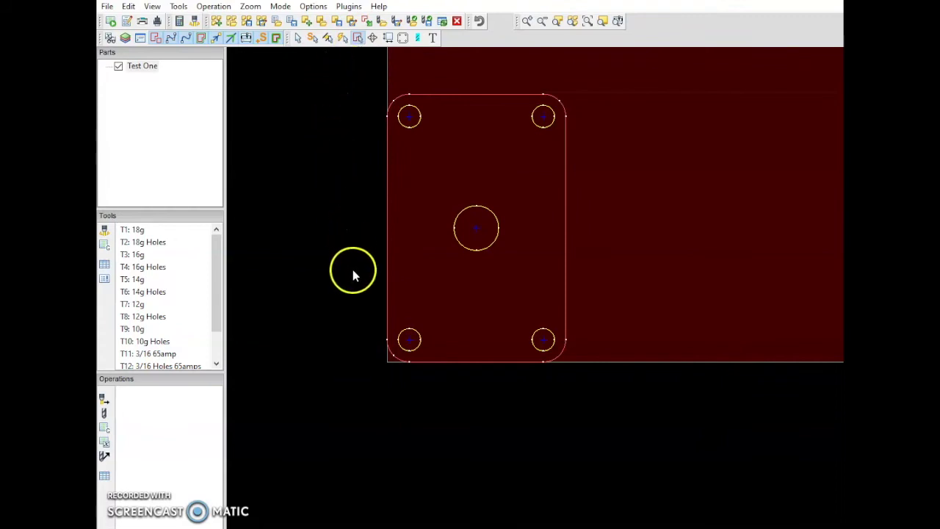
pyautogui.click(327, 342)
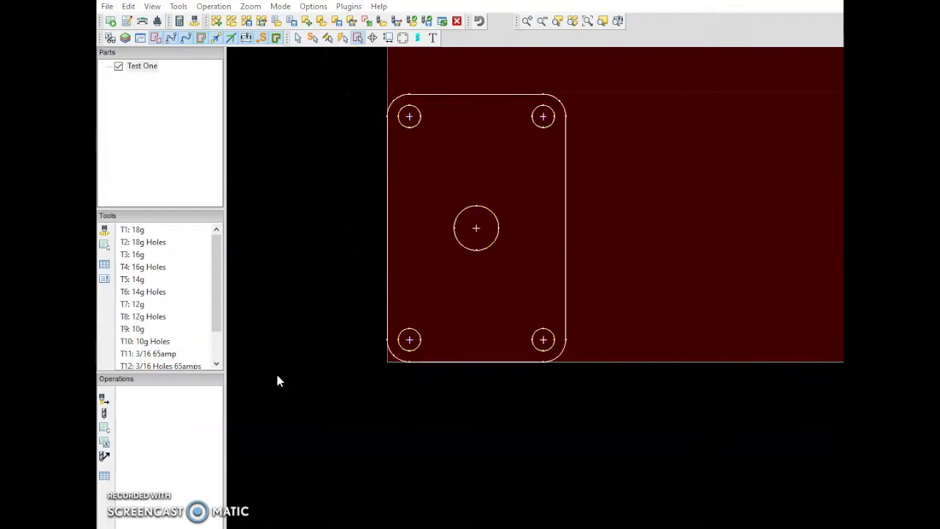
pyautogui.click(127, 409)
# Add a Jet cutting operation: Outside Offset on LAYER1, tool T5: 14g, 140 ipm feed
pyautogui.click(104, 400)
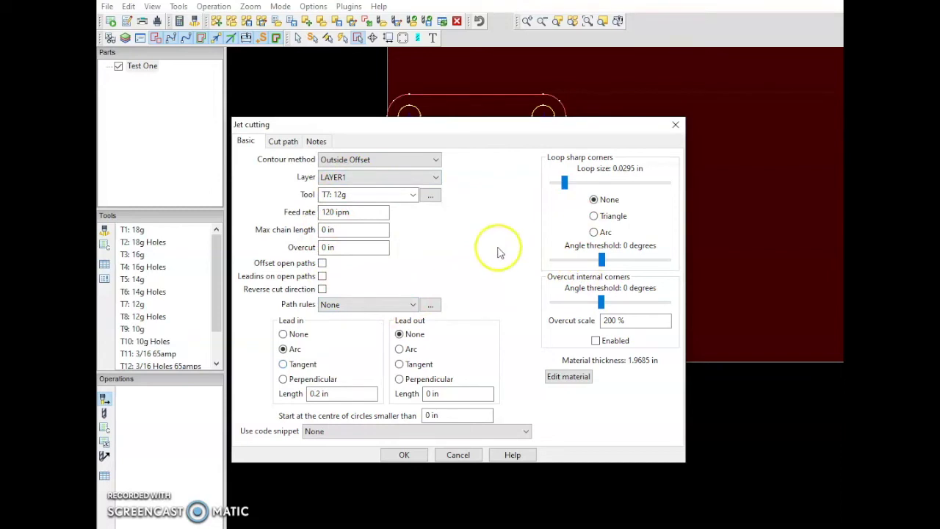
pyautogui.click(432, 161)
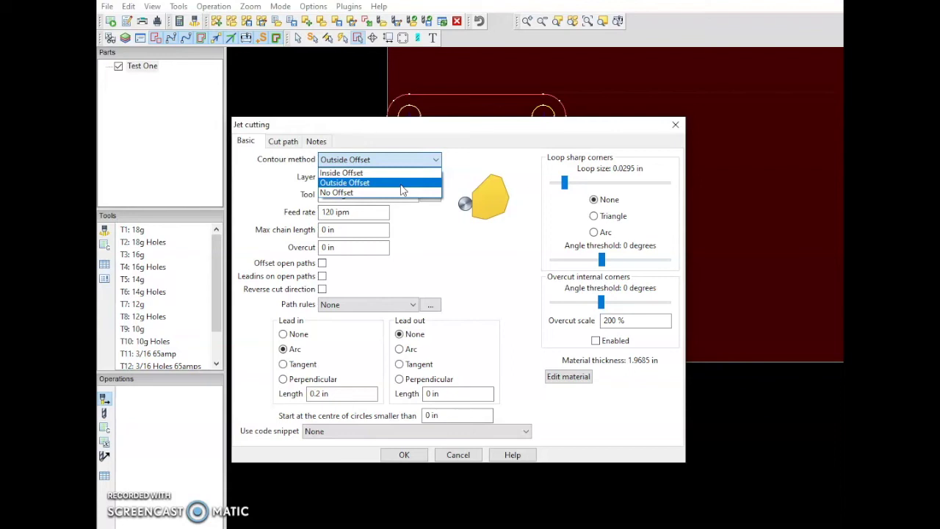
pyautogui.click(402, 186)
pyautogui.click(400, 183)
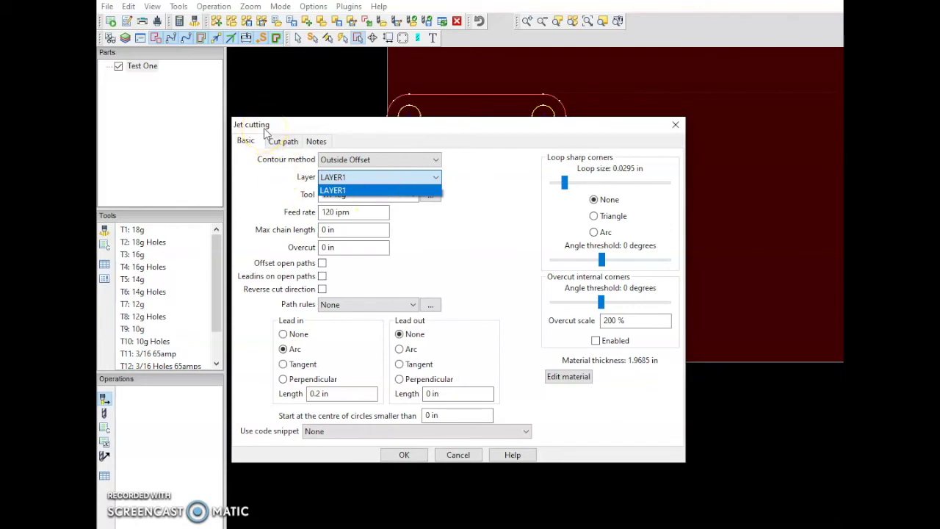
pyautogui.click(301, 193)
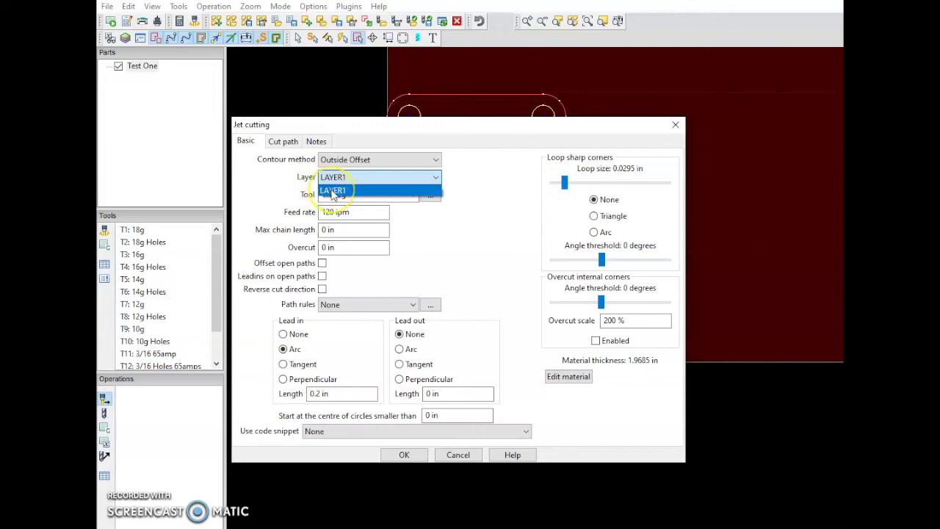
pyautogui.click(333, 192)
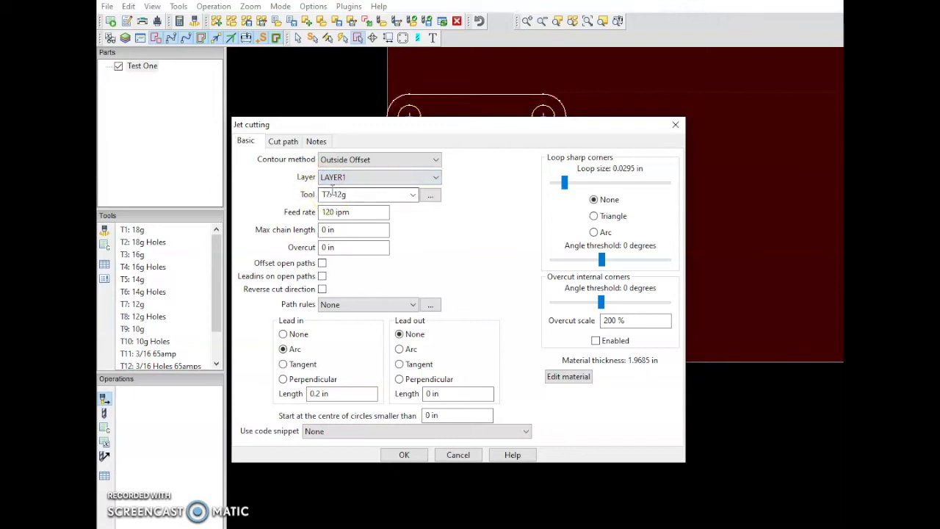
pyautogui.click(350, 178)
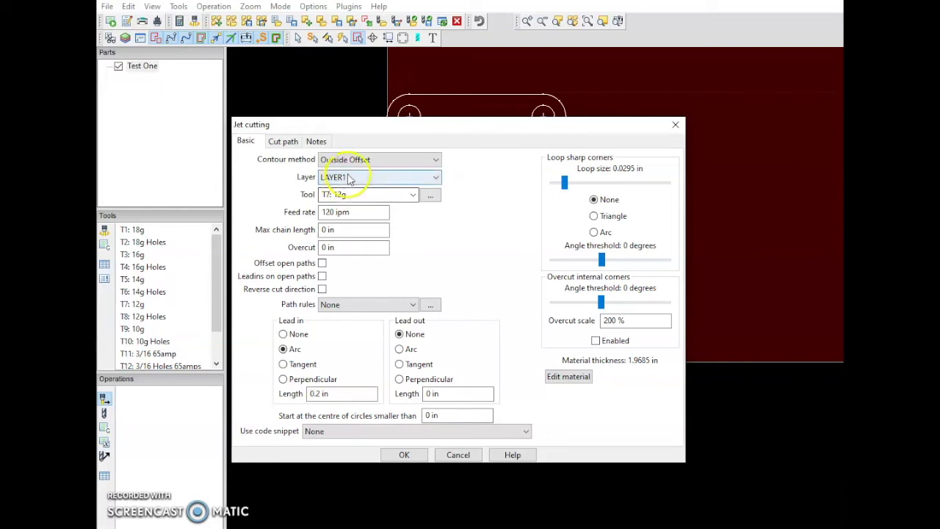
pyautogui.click(412, 196)
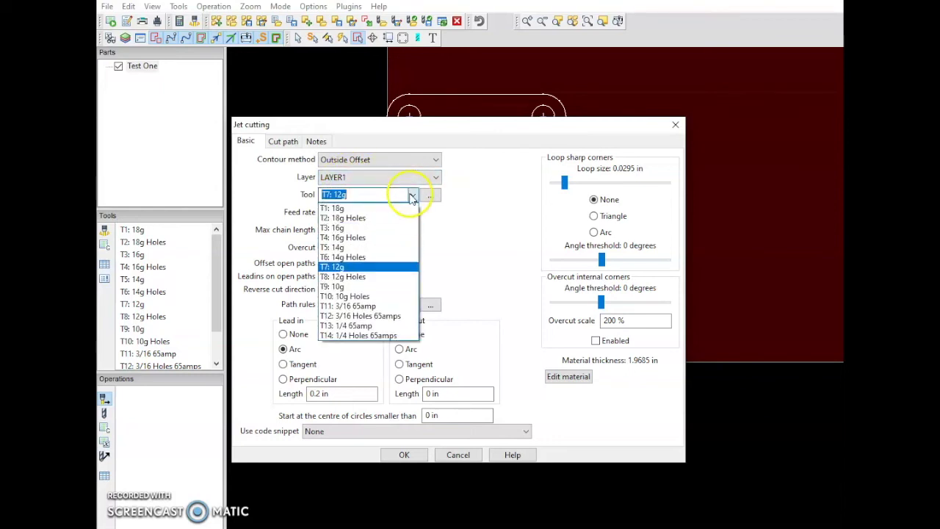
pyautogui.click(402, 248)
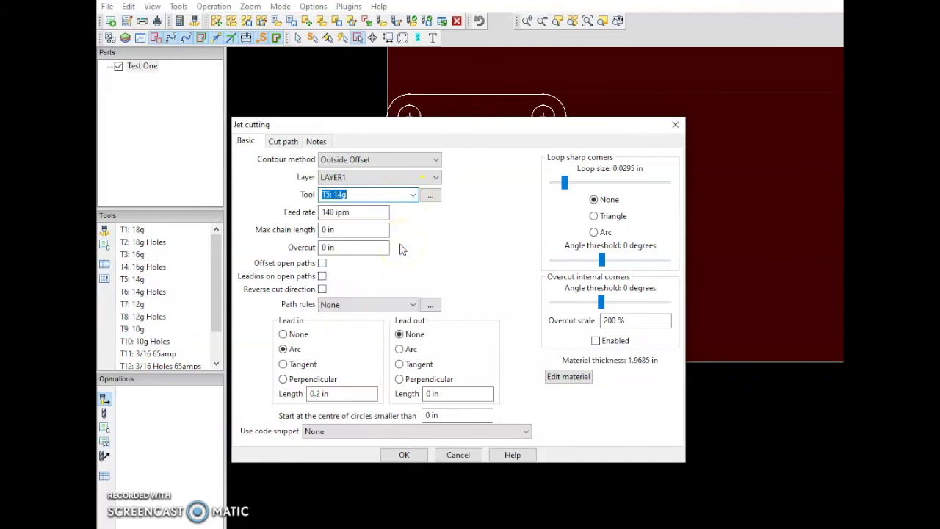
pyautogui.click(375, 212)
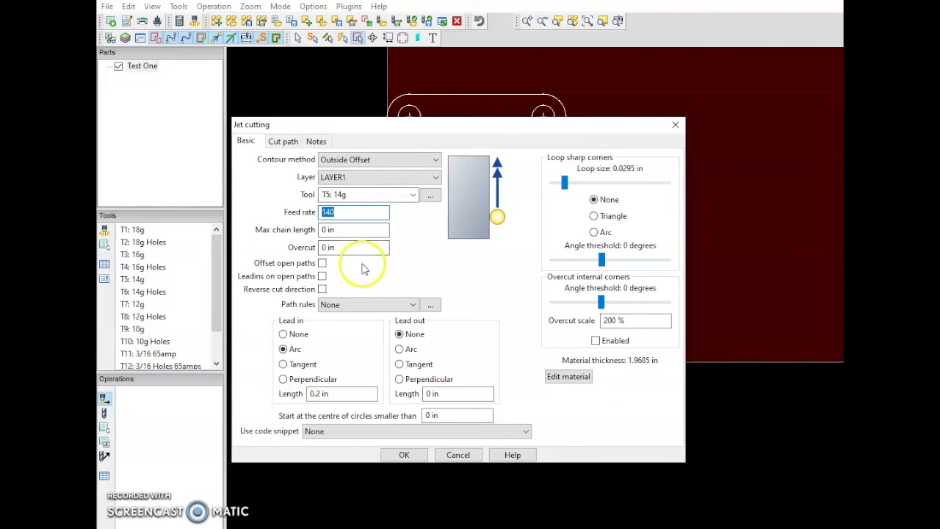
# Confirm the 140 ipm feed rate and set an Arc lead-in of 0.2 in
pyautogui.click(323, 290)
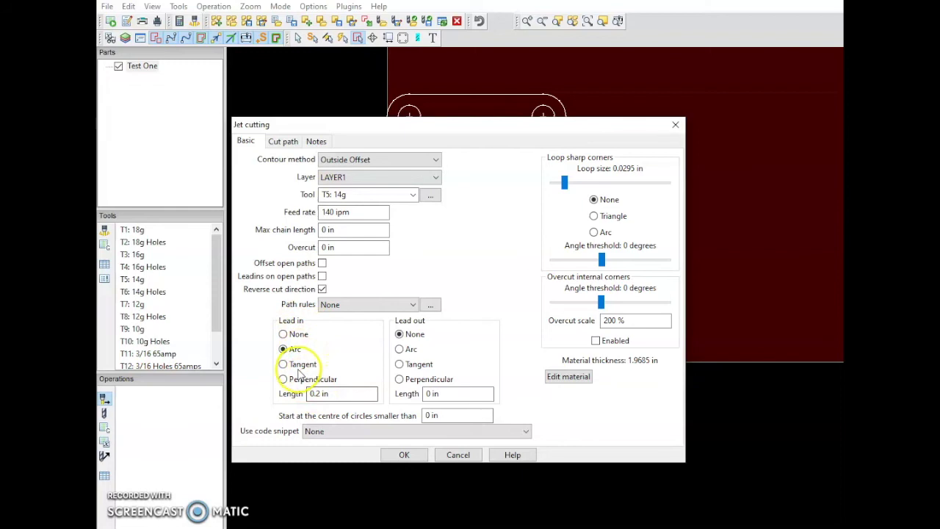
pyautogui.click(284, 363)
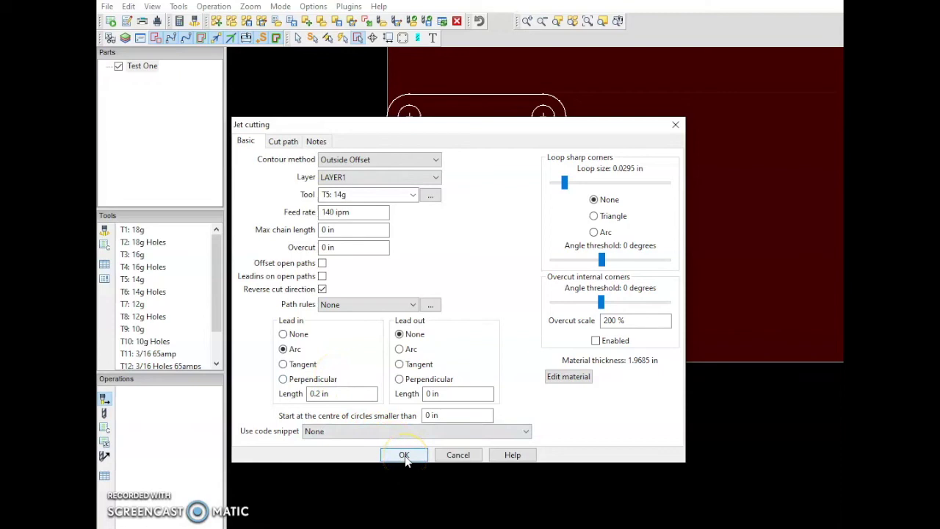
# Apply the jet cutting operation and zoom in on the top-right hole's arc lead-ins
pyautogui.click(404, 455)
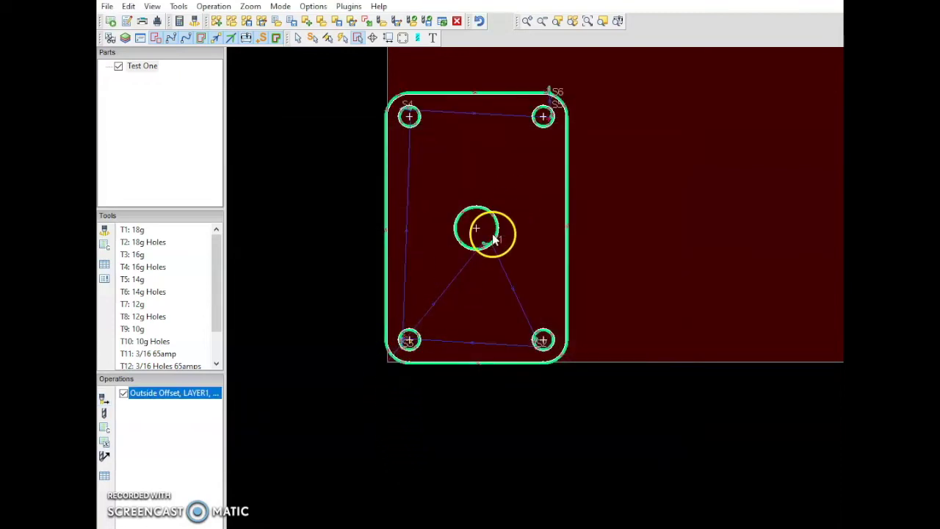
pyautogui.scroll(2, 494, 238)
pyautogui.scroll(-1, 489, 250)
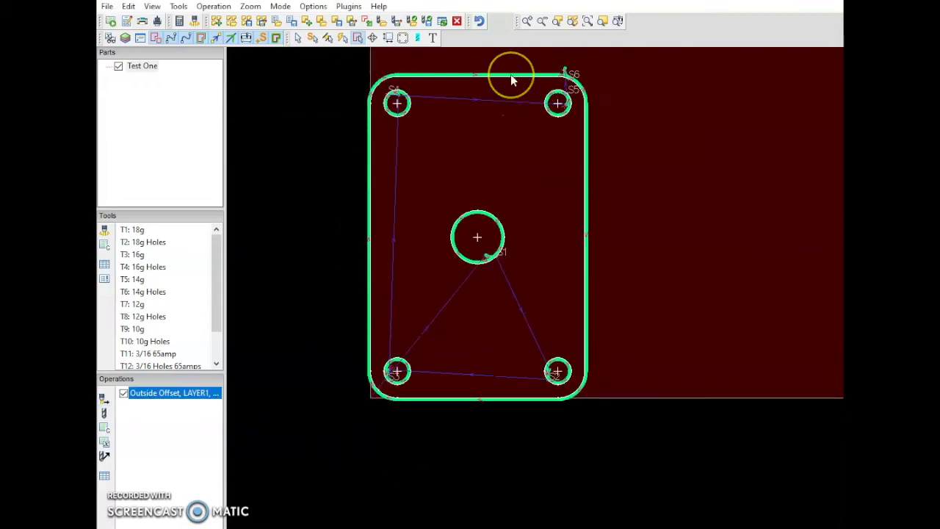
pyautogui.scroll(4, 541, 94)
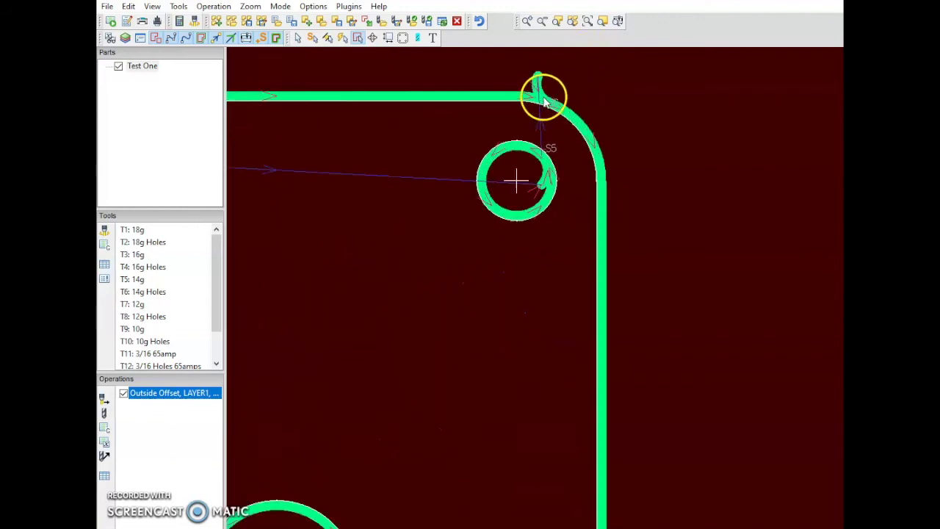
pyautogui.click(493, 96)
pyautogui.scroll(3, 518, 87)
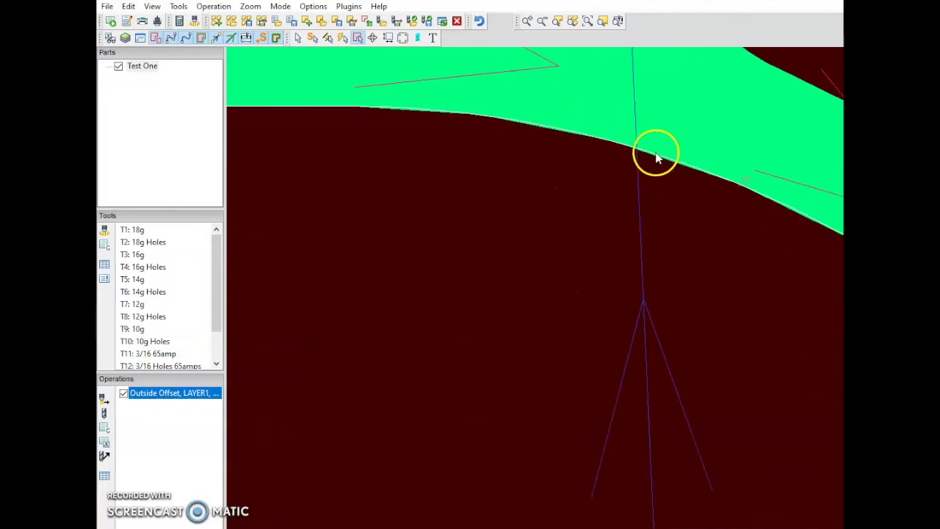
pyautogui.scroll(-3, 550, 169)
pyautogui.scroll(-3, 559, 171)
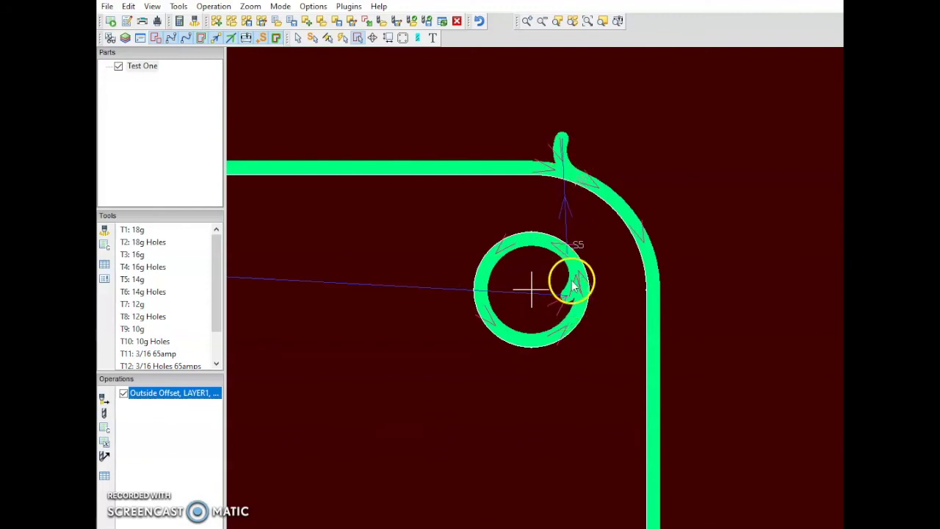
pyautogui.scroll(2, 572, 288)
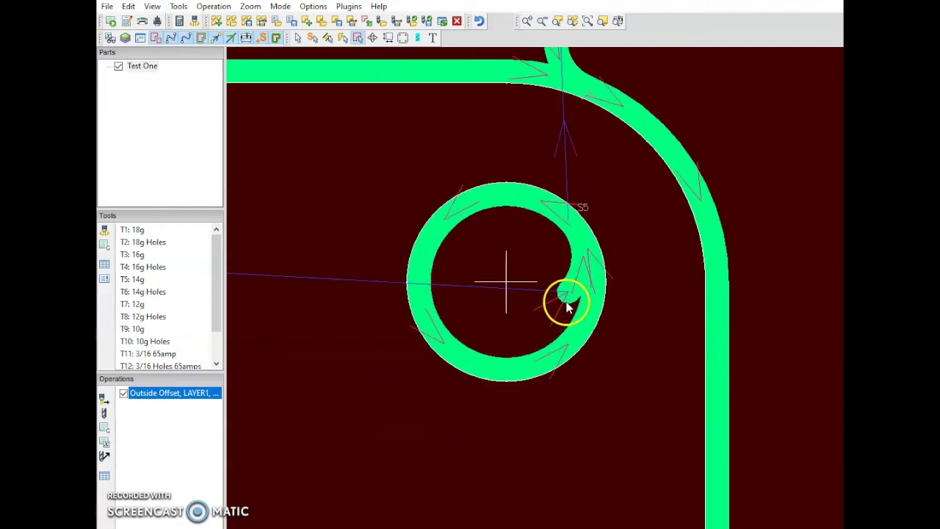
pyautogui.scroll(-4, 572, 304)
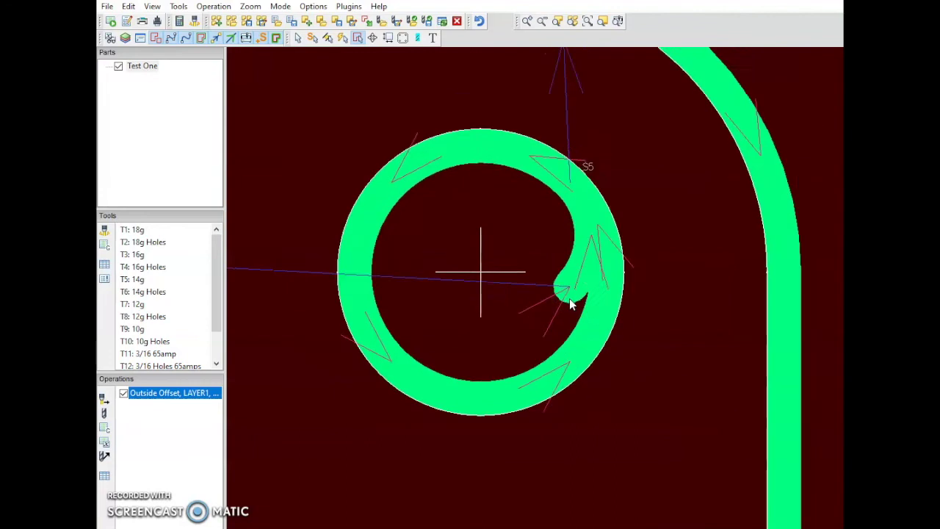
pyautogui.scroll(4, 556, 84)
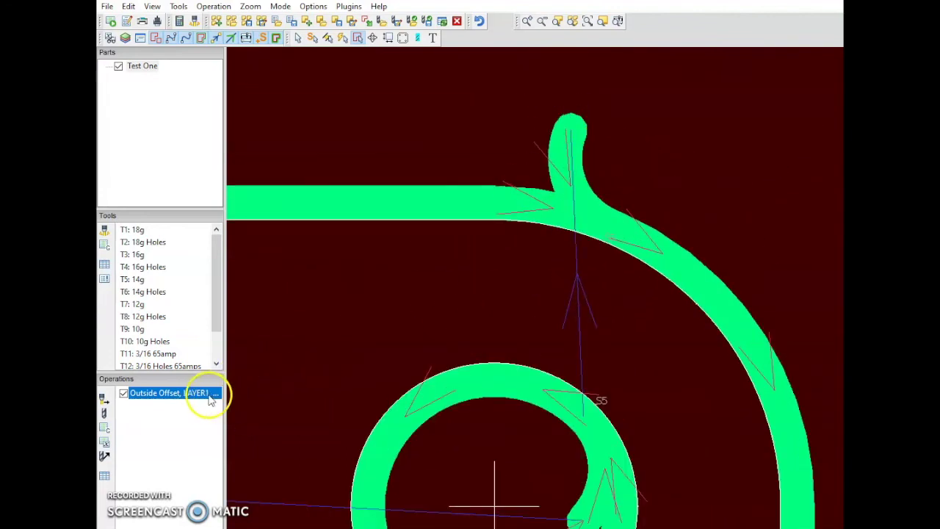
pyautogui.doubleClick(207, 399)
pyautogui.moveTo(466, 130); pyautogui.dragTo(304, 69)
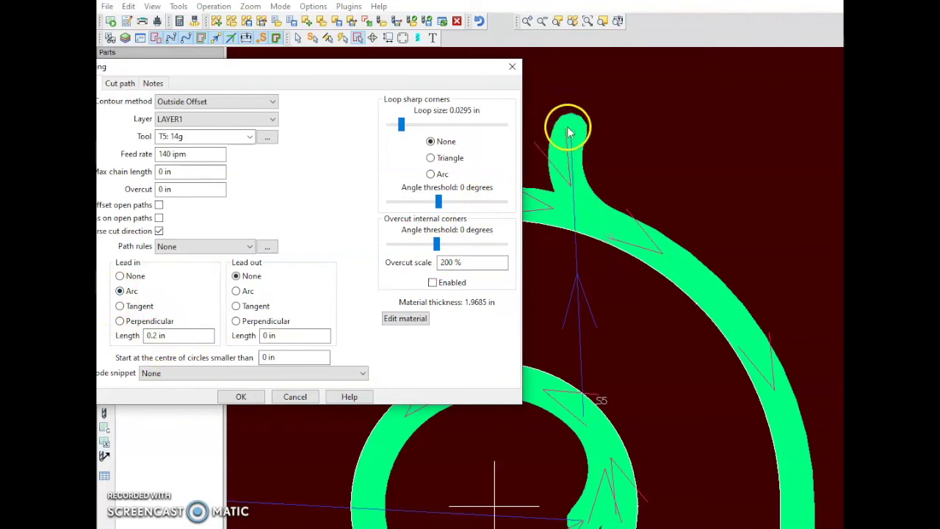
pyautogui.click(513, 67)
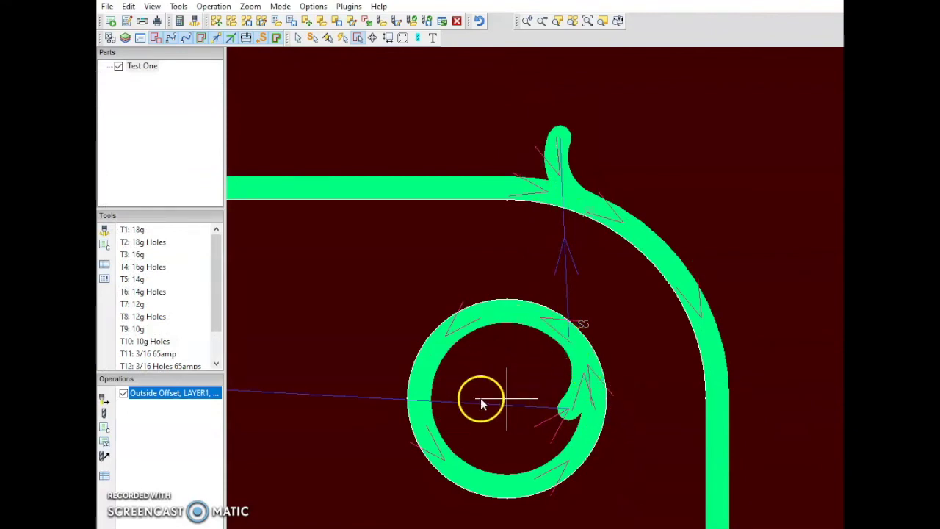
# Zoom into the lower-left hole's lead-in, then zoom out to show the whole plate
pyautogui.scroll(1, 482, 404)
pyautogui.scroll(-5, 487, 408)
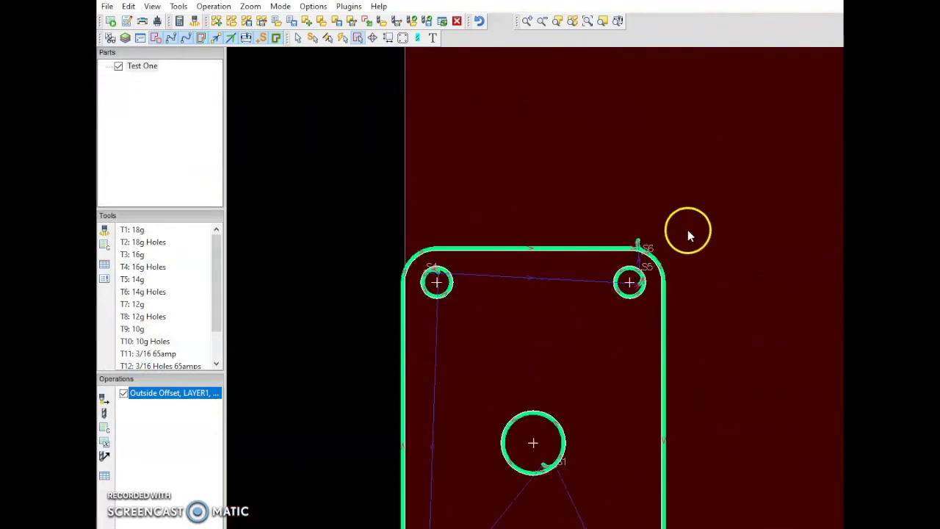
pyautogui.scroll(4, 507, 485)
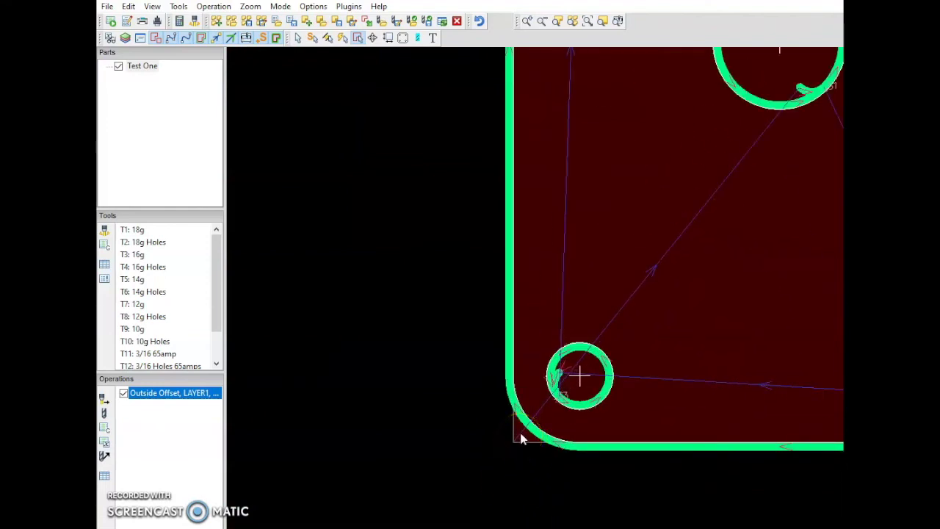
pyautogui.scroll(-3, 520, 438)
pyautogui.scroll(1, 707, 363)
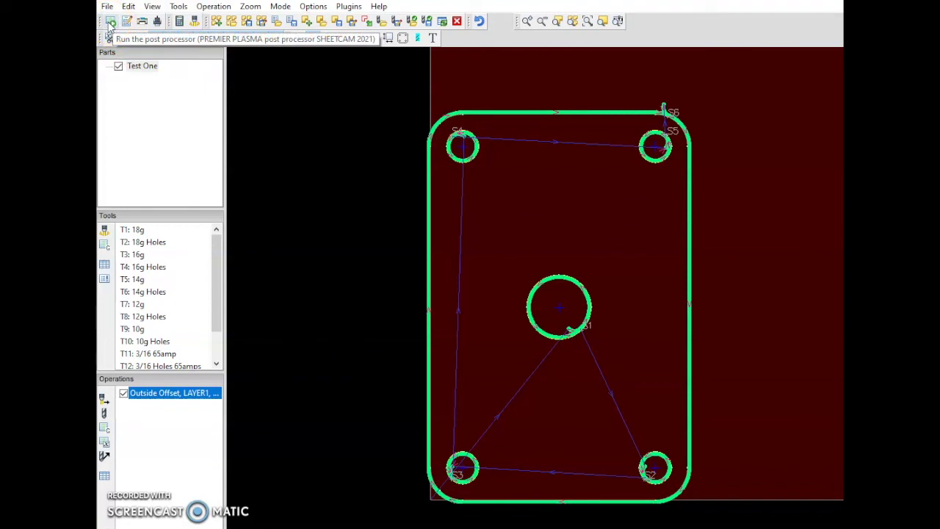
# Post-process the toolpath to Test One.tap on the Desktop, then close SheetCam
pyautogui.click(109, 24)
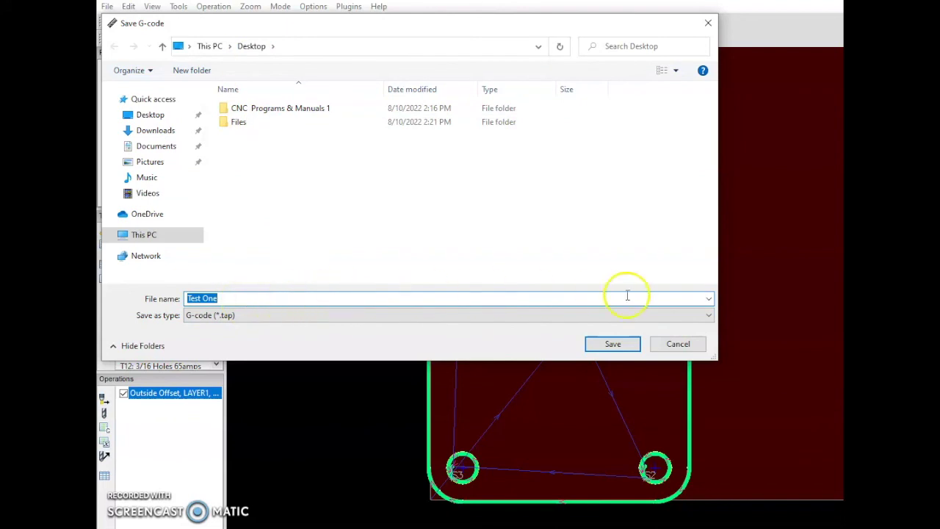
pyautogui.click(633, 349)
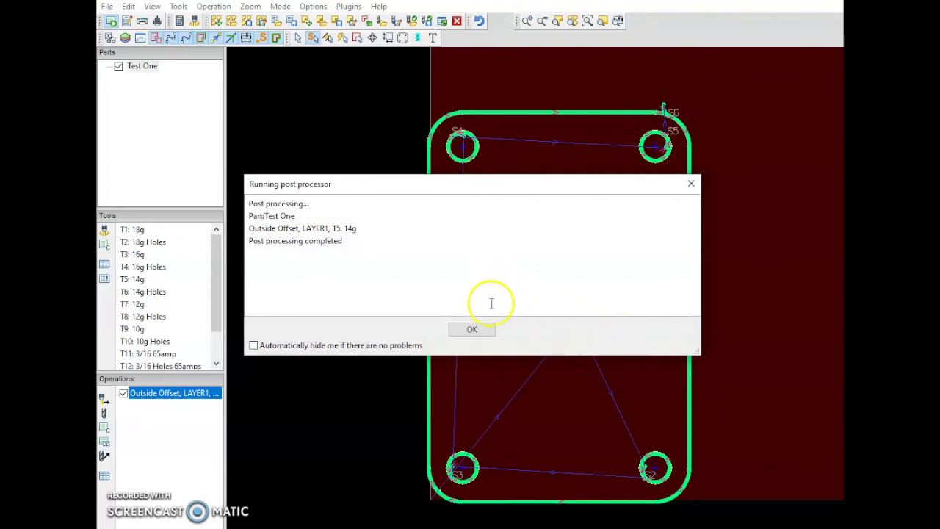
pyautogui.click(474, 330)
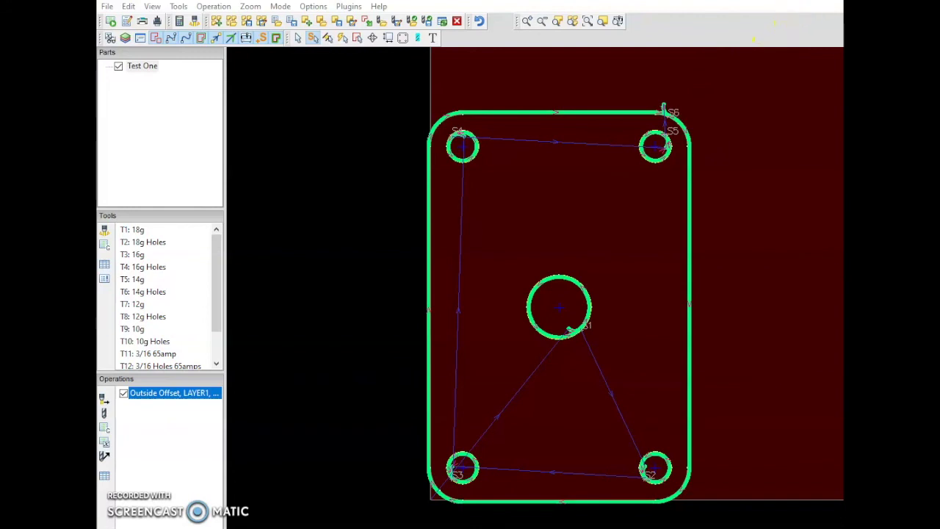
pyautogui.click(774, 22)
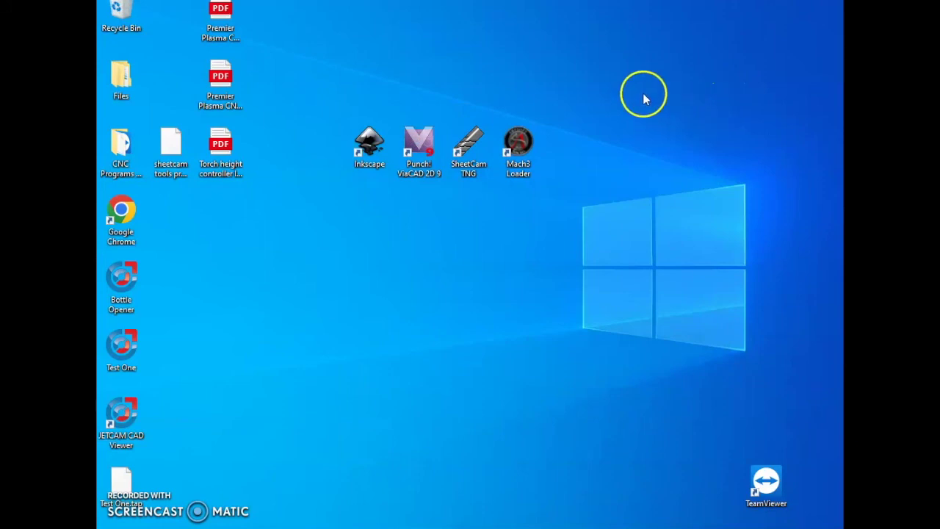
# Launch Mach3 Loader with the Plasma-CNC 2021 X profile
pyautogui.doubleClick(523, 146)
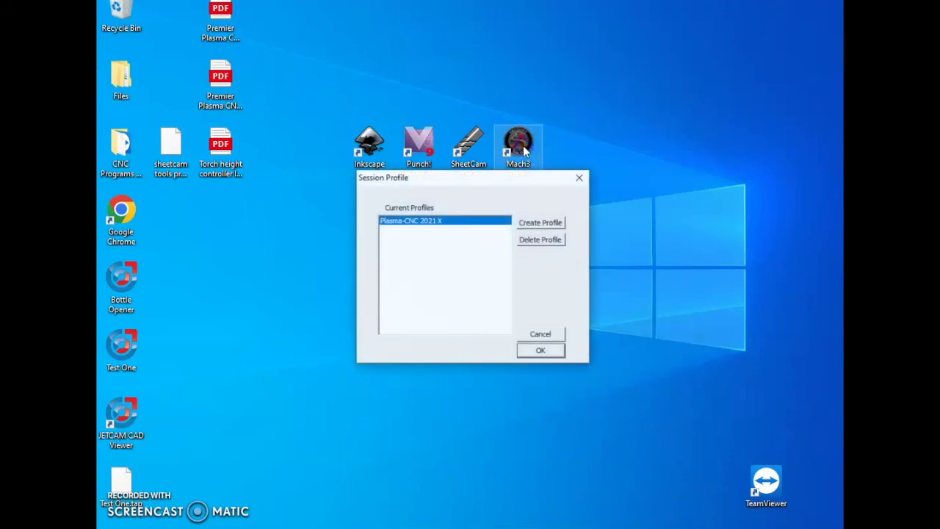
pyautogui.click(537, 353)
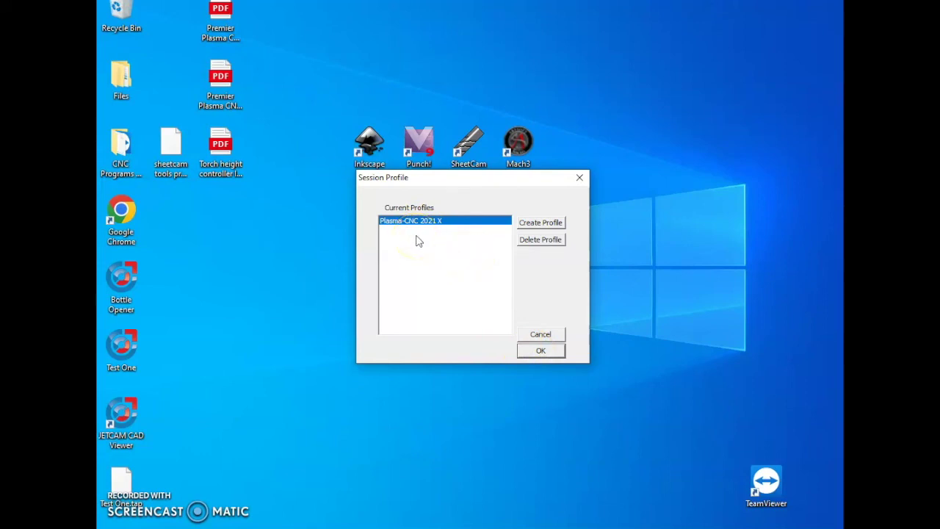
pyautogui.click(541, 351)
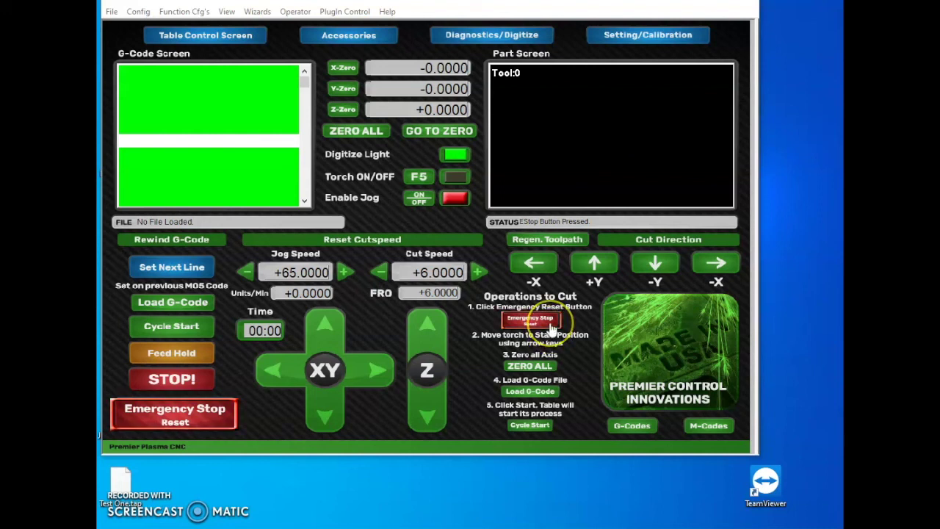
# Reset the emergency stop, jog the torch to its start position, and zero X, Y, Z
pyautogui.click(550, 324)
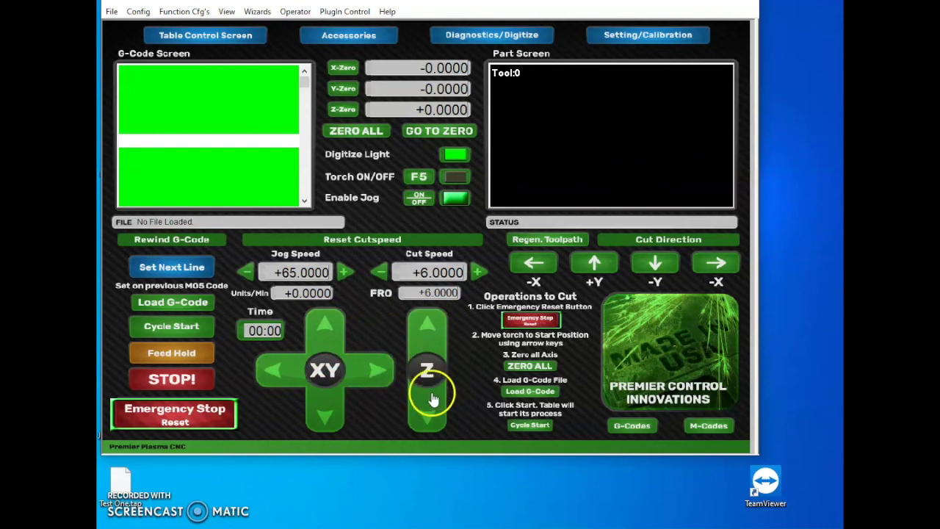
pyautogui.click(369, 372)
pyautogui.moveTo(332, 389); pyautogui.dragTo(327, 400)
pyautogui.moveTo(273, 372); pyautogui.dragTo(276, 373)
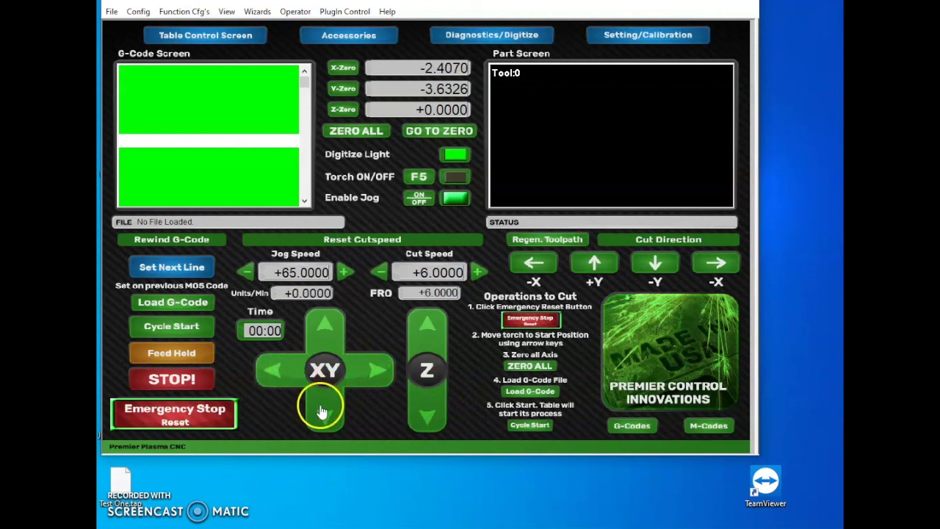
pyautogui.moveTo(321, 411); pyautogui.dragTo(287, 370)
pyautogui.moveTo(414, 325); pyautogui.dragTo(433, 336)
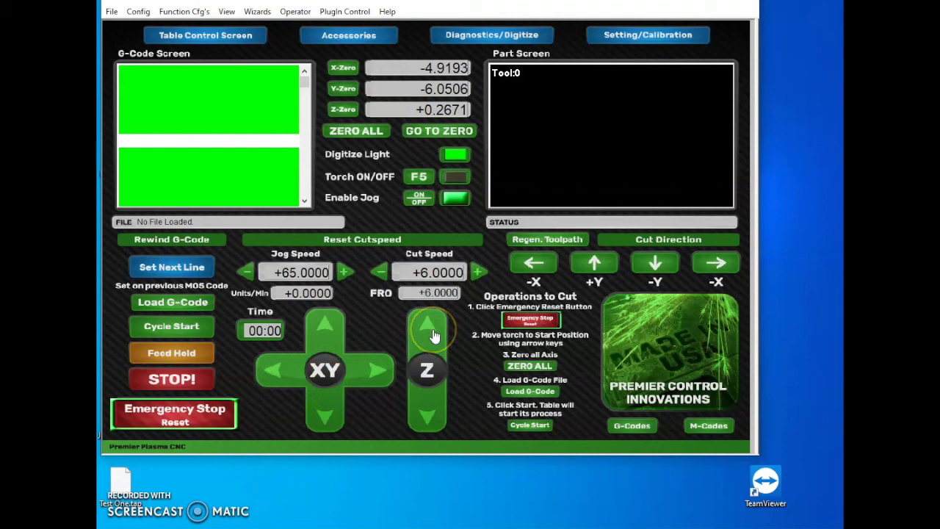
pyautogui.click(533, 370)
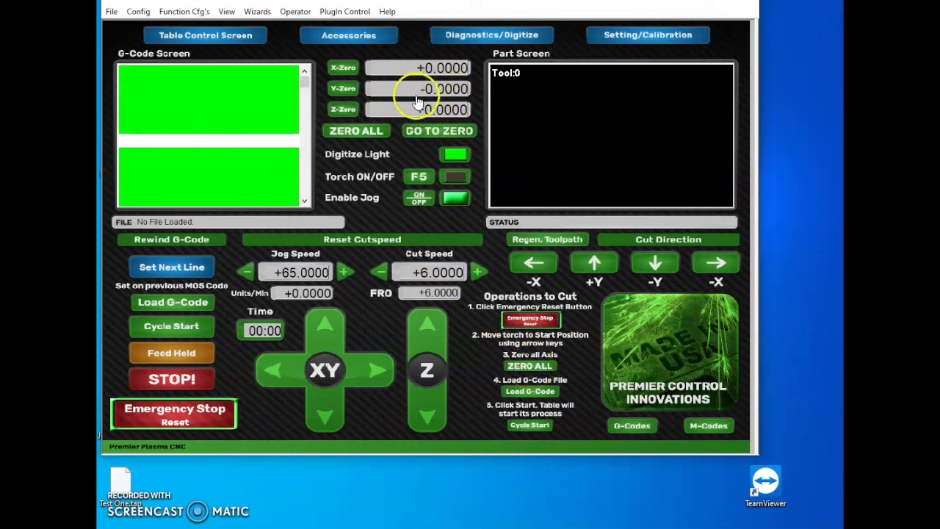
# Load Test One.tap from the Desktop into Mach3 to show its G-code and plate toolpath
pyautogui.click(537, 395)
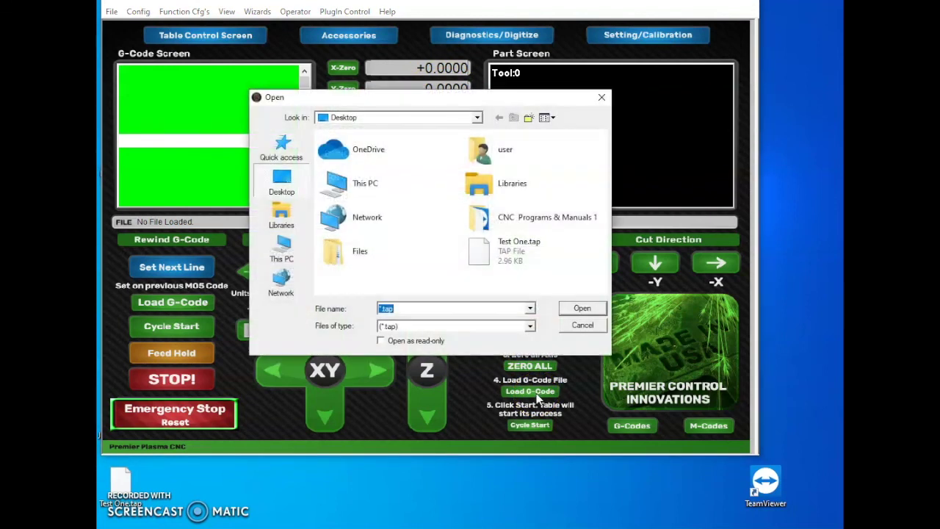
pyautogui.doubleClick(524, 253)
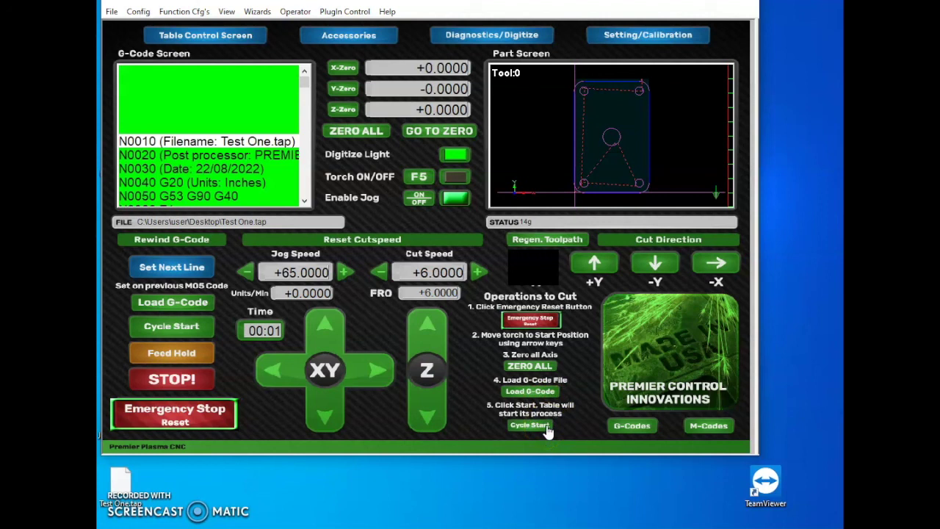
# Run Test One.tap with Cycle Start, moving the torch to X 2.1514, Y 2.6673
pyautogui.click(531, 426)
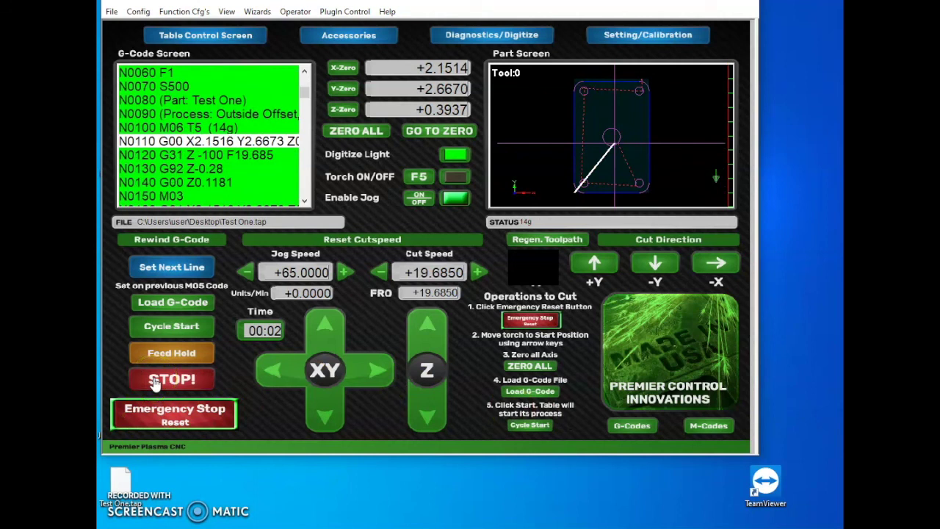
pyautogui.click(180, 317)
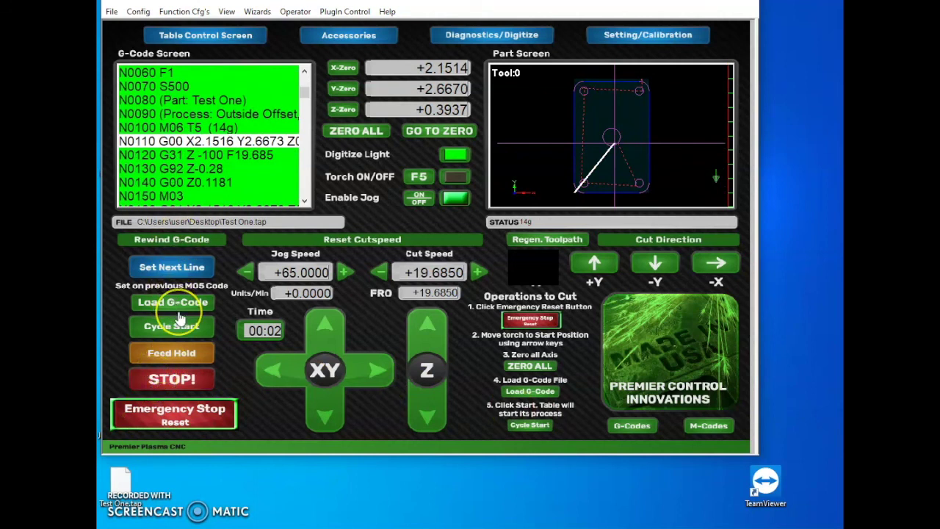